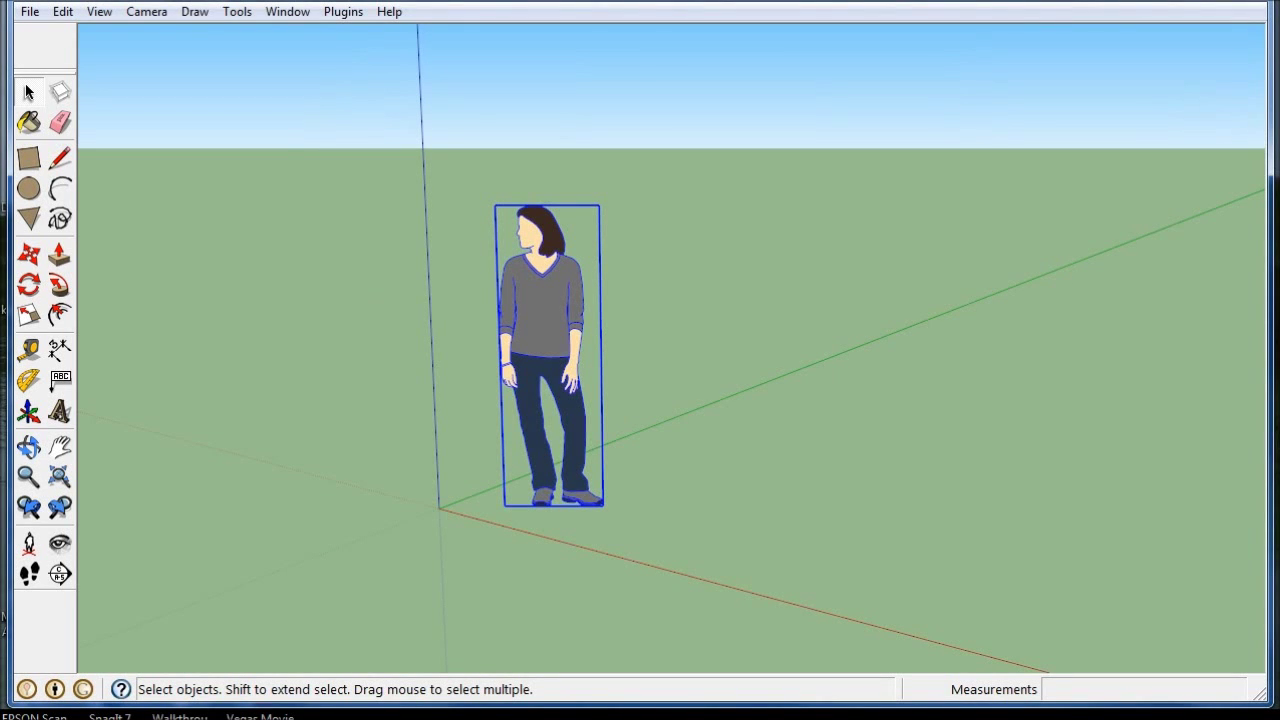
Erase the selected person figure and orbit to view the empty ground at the origin.
click(30, 258)
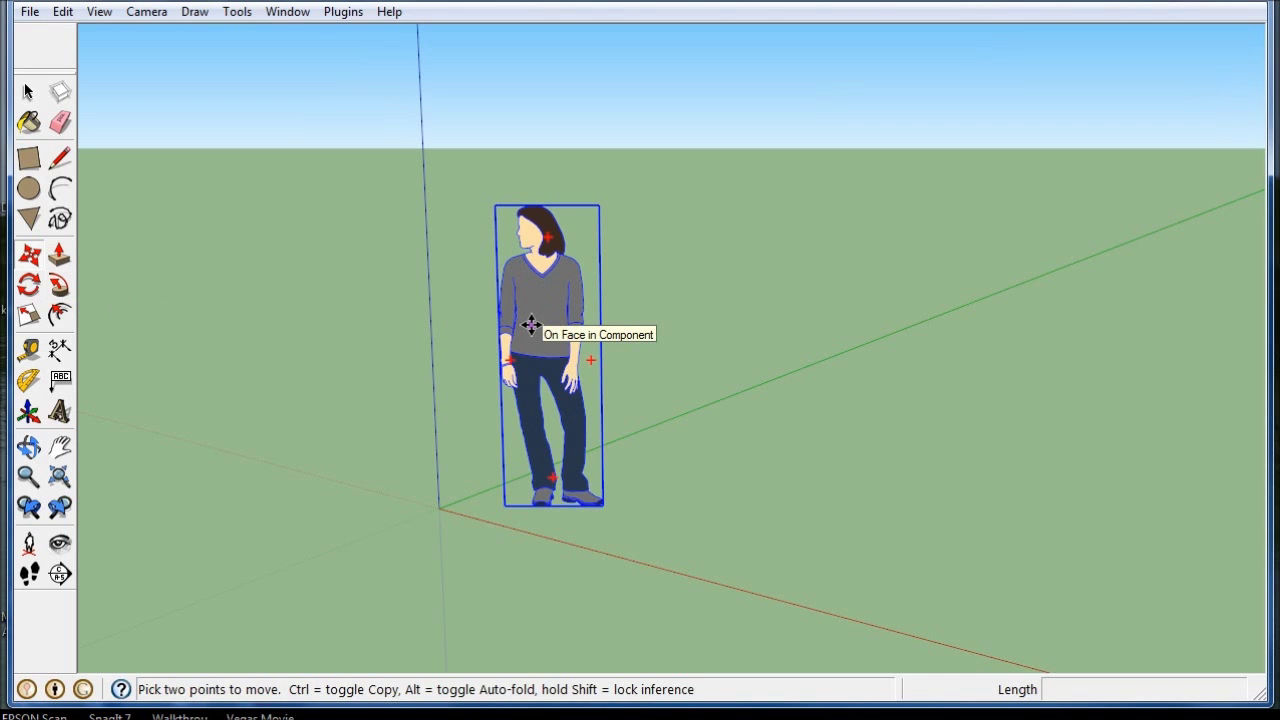
key(Delete)
middle_drag(437, 283, 445, 488)
Draw a 3'9½" square from the origin and push/pull it up into a 2'3" box.
click(29, 160)
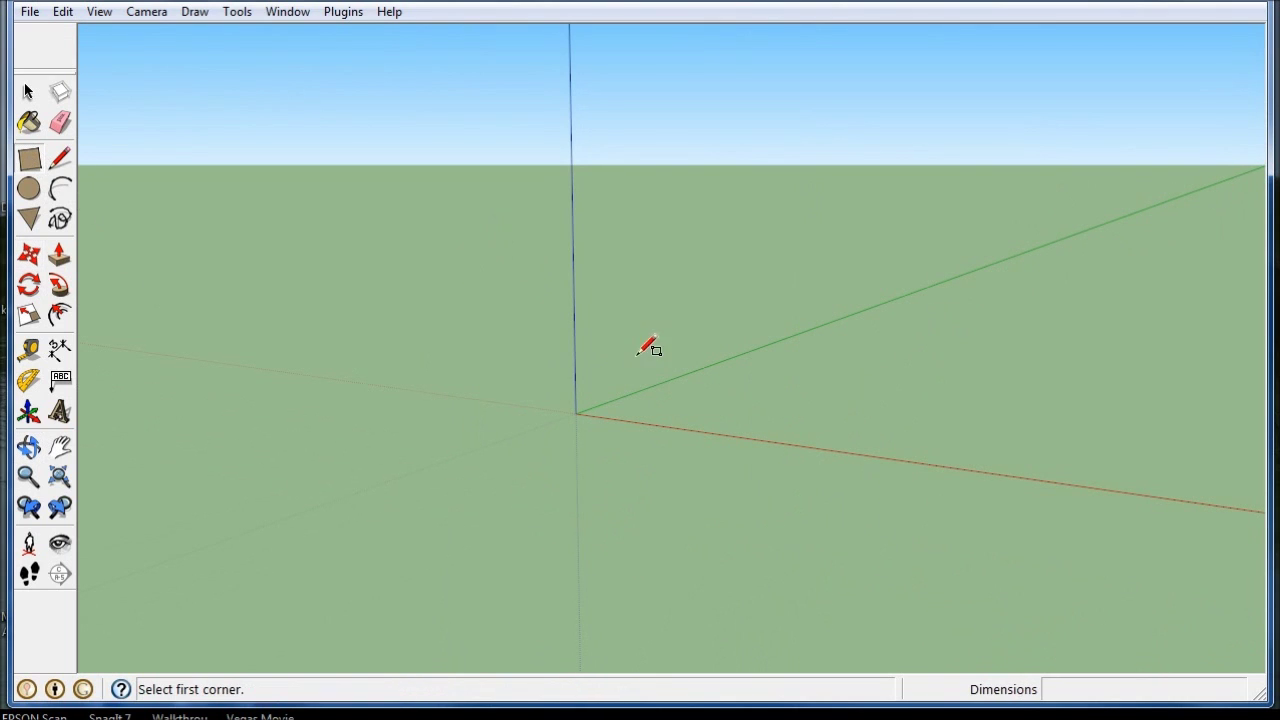
click(577, 410)
click(764, 400)
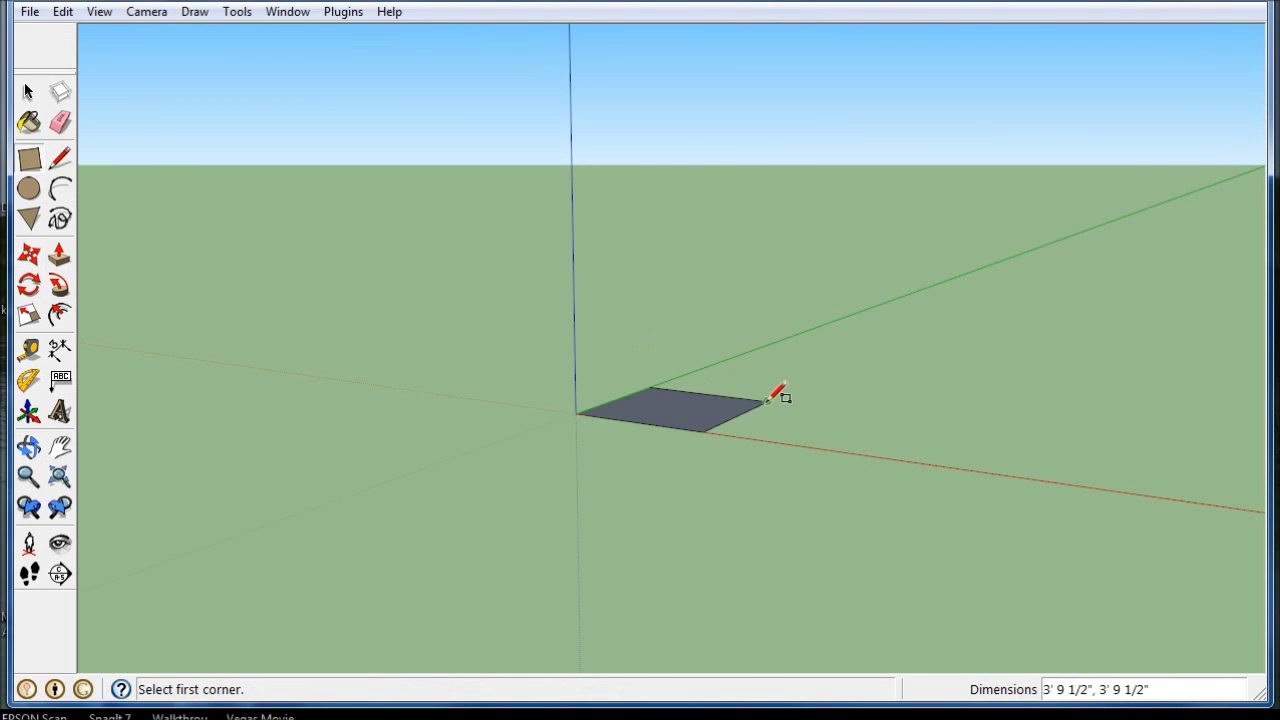
click(59, 253)
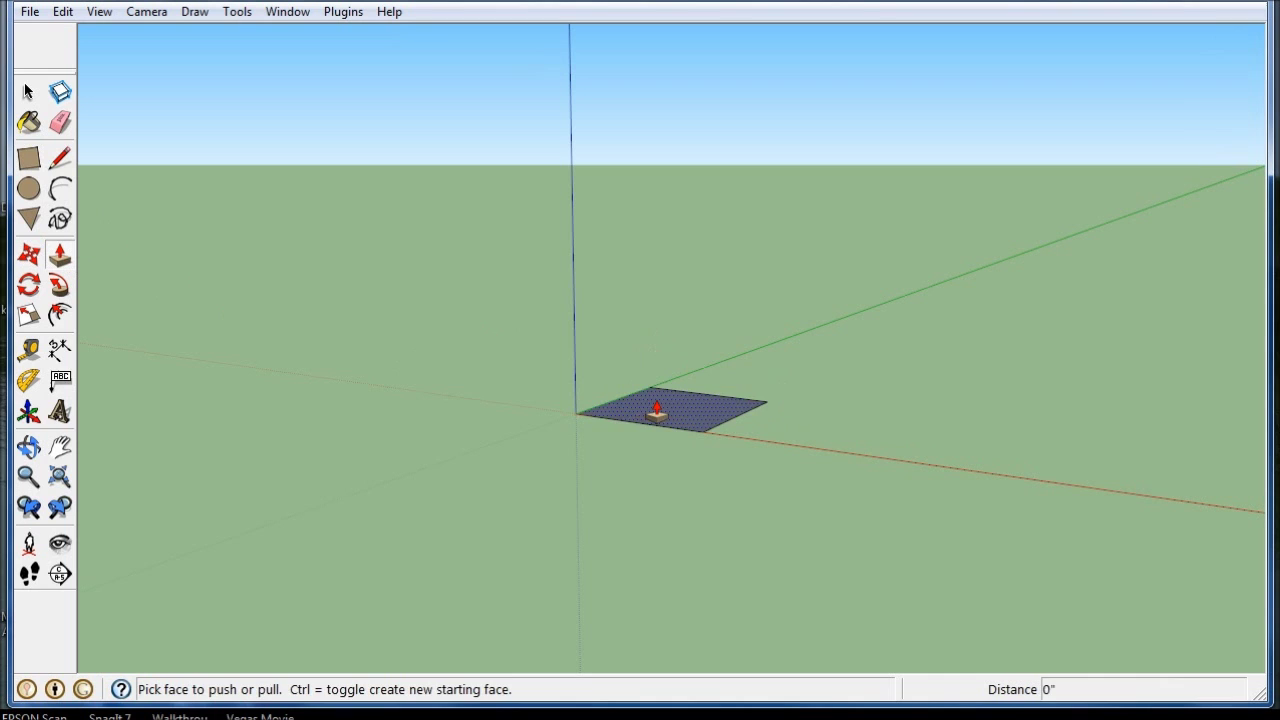
drag(651, 409, 672, 333)
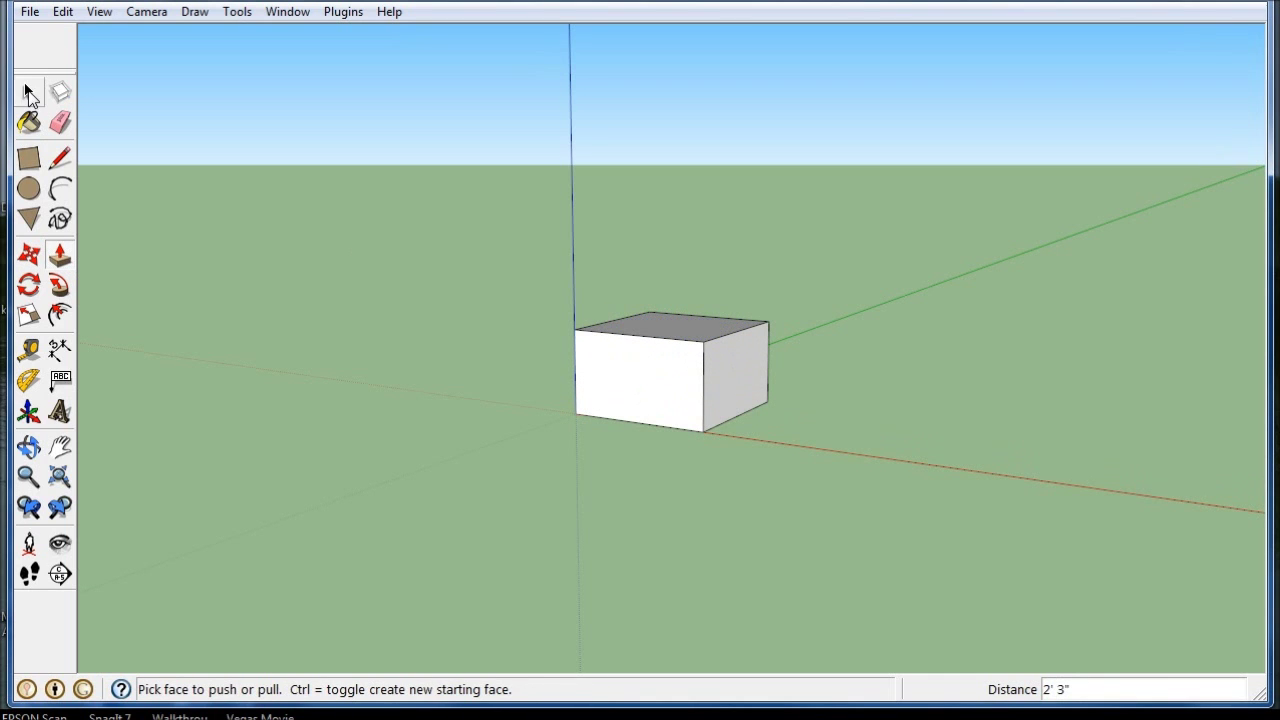
Window-select the whole box and make it a group.
click(28, 93)
middle_drag(591, 420, 683, 382)
scroll(683, 382, up, 3)
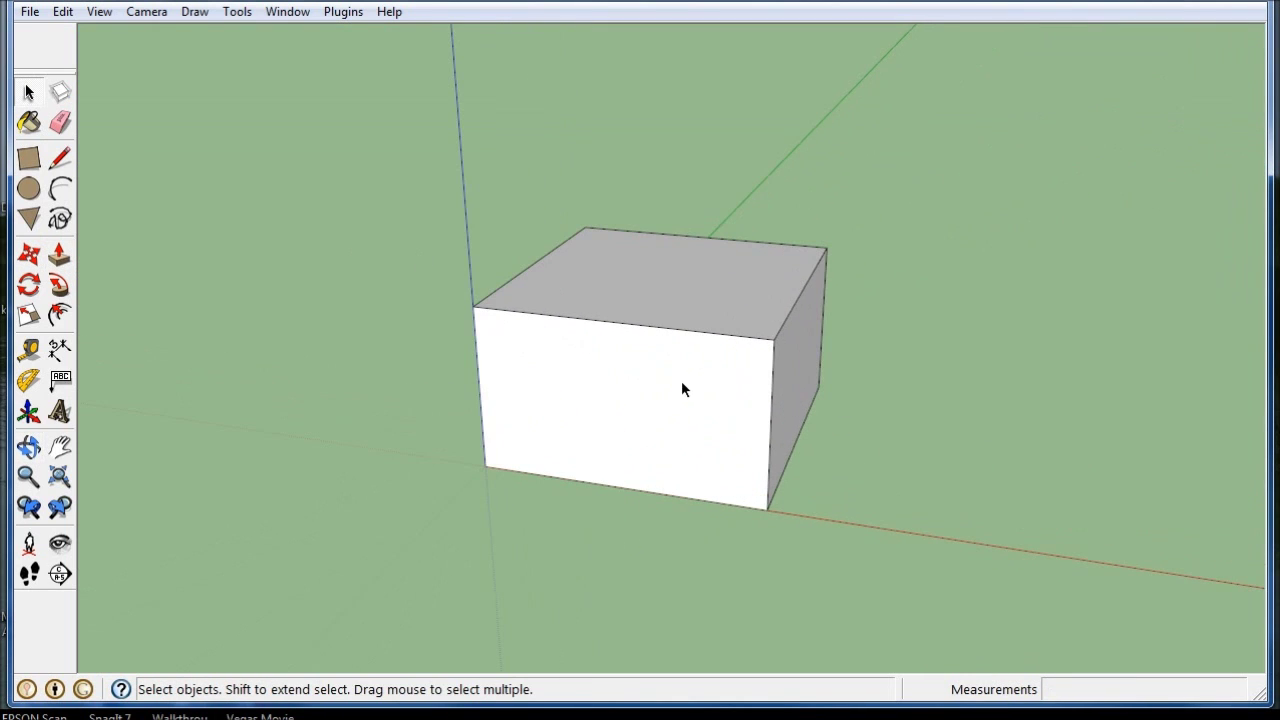
mouse_move(349, 150)
mouse_down()
mouse_move(894, 546)
mouse_move(962, 566)
mouse_up()
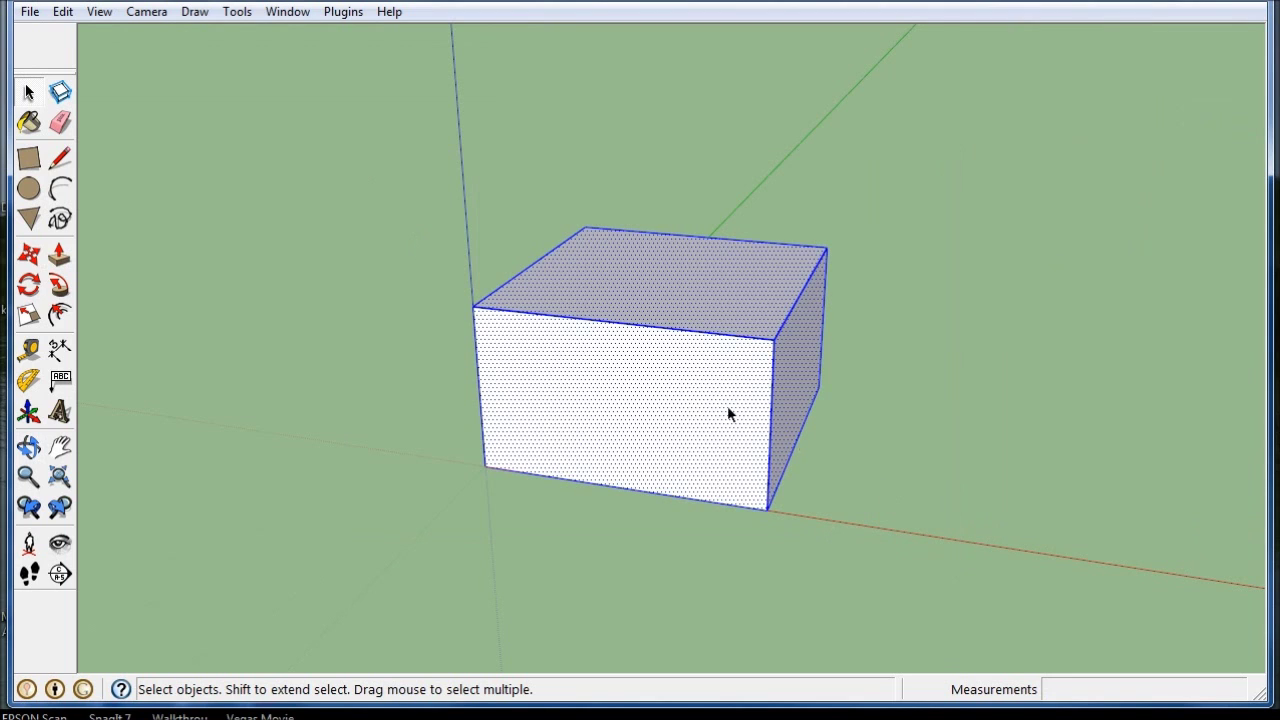
right_click(622, 351)
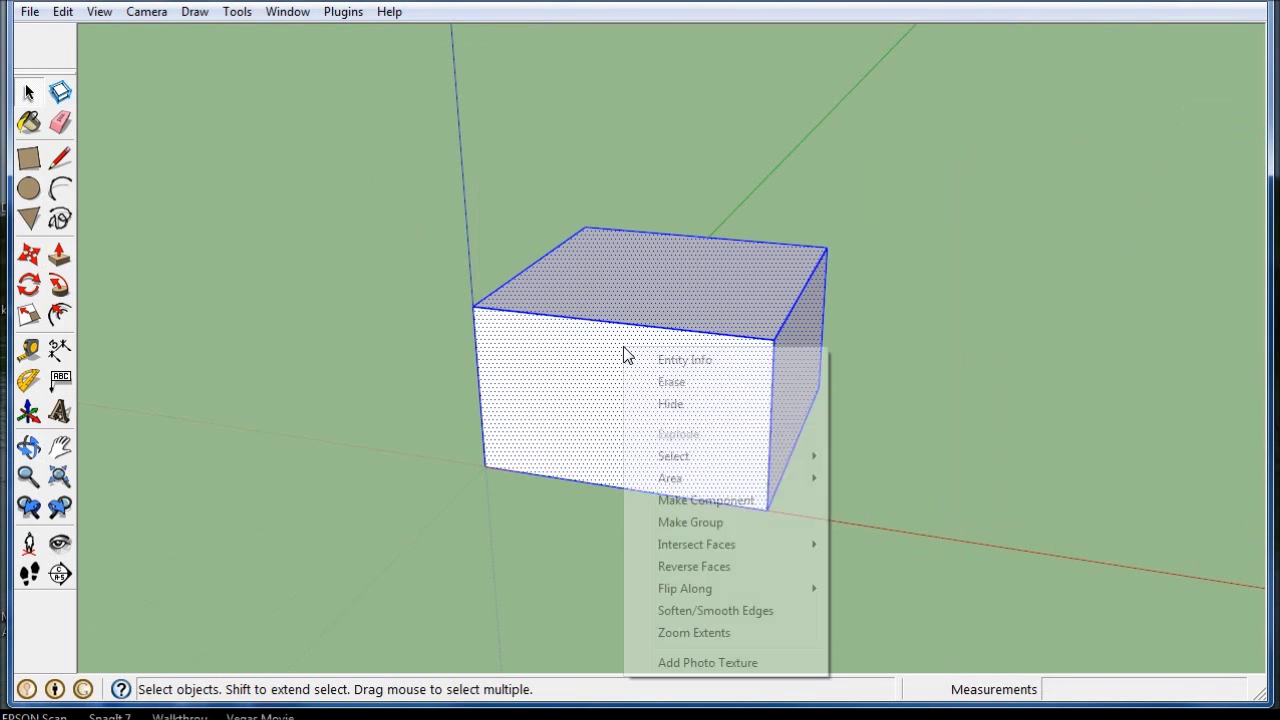
click(690, 522)
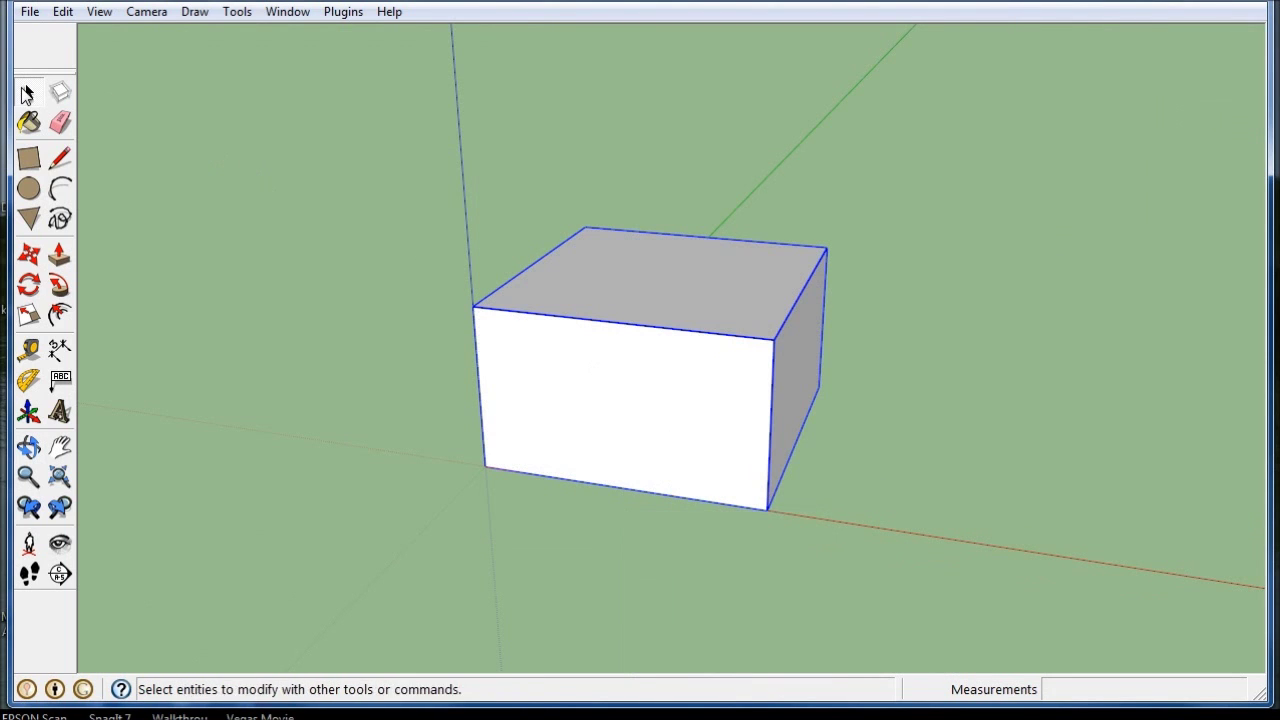
click(440, 280)
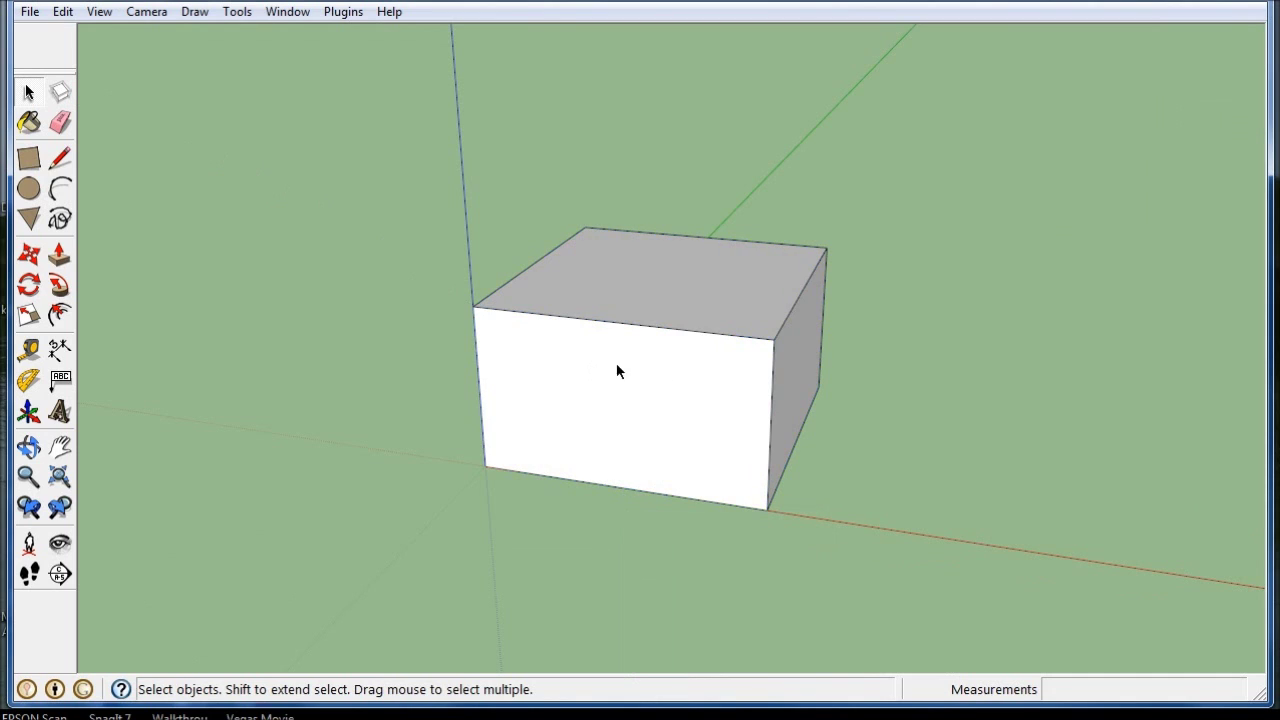
click(28, 256)
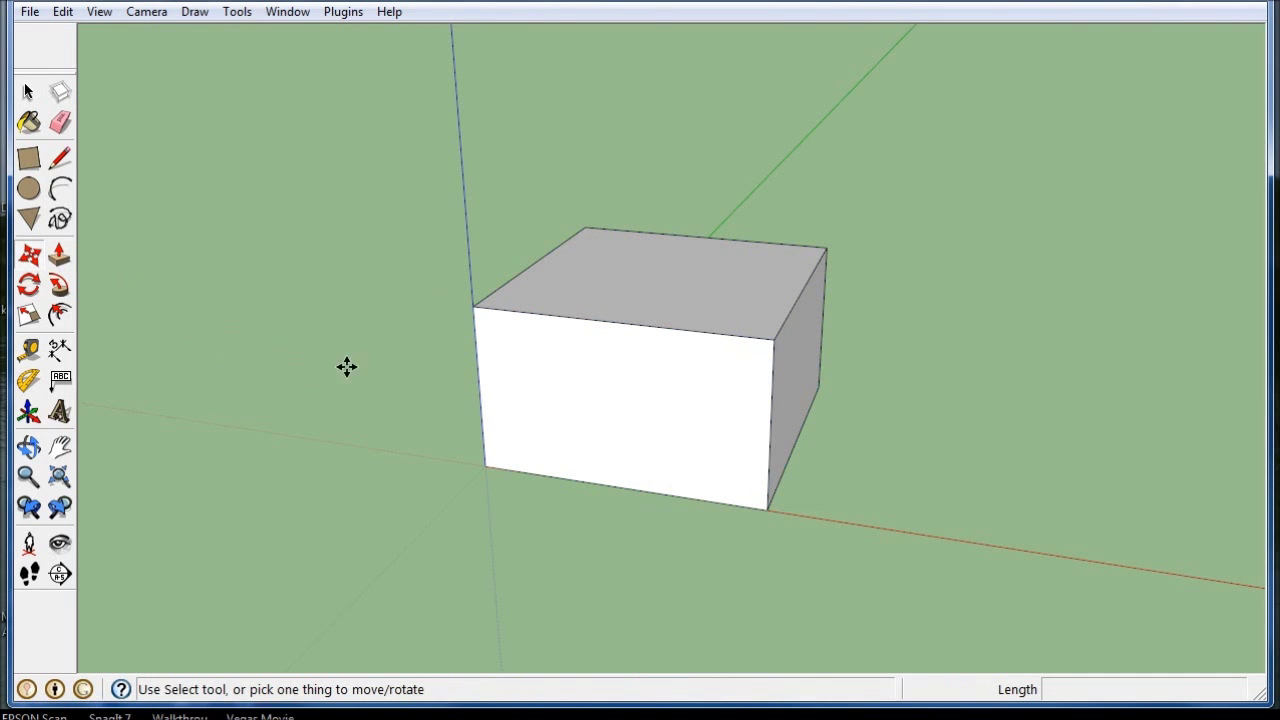
click(476, 308)
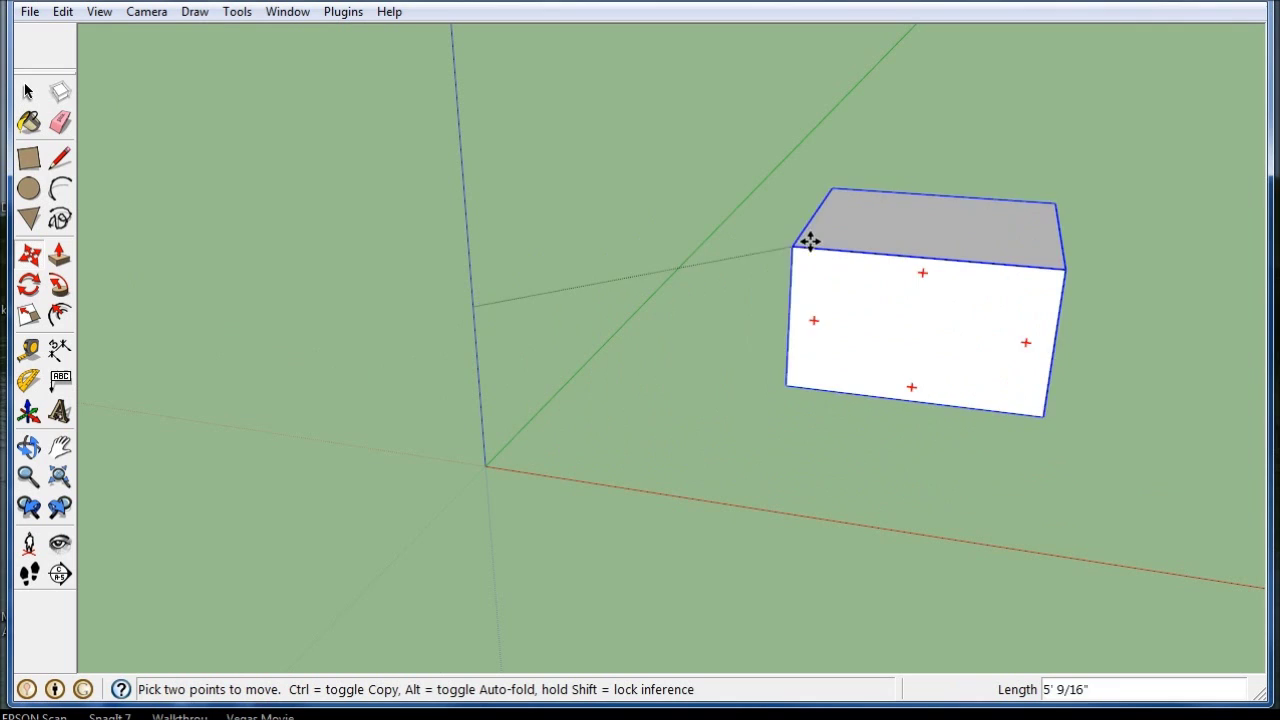
click(82, 130)
click(28, 92)
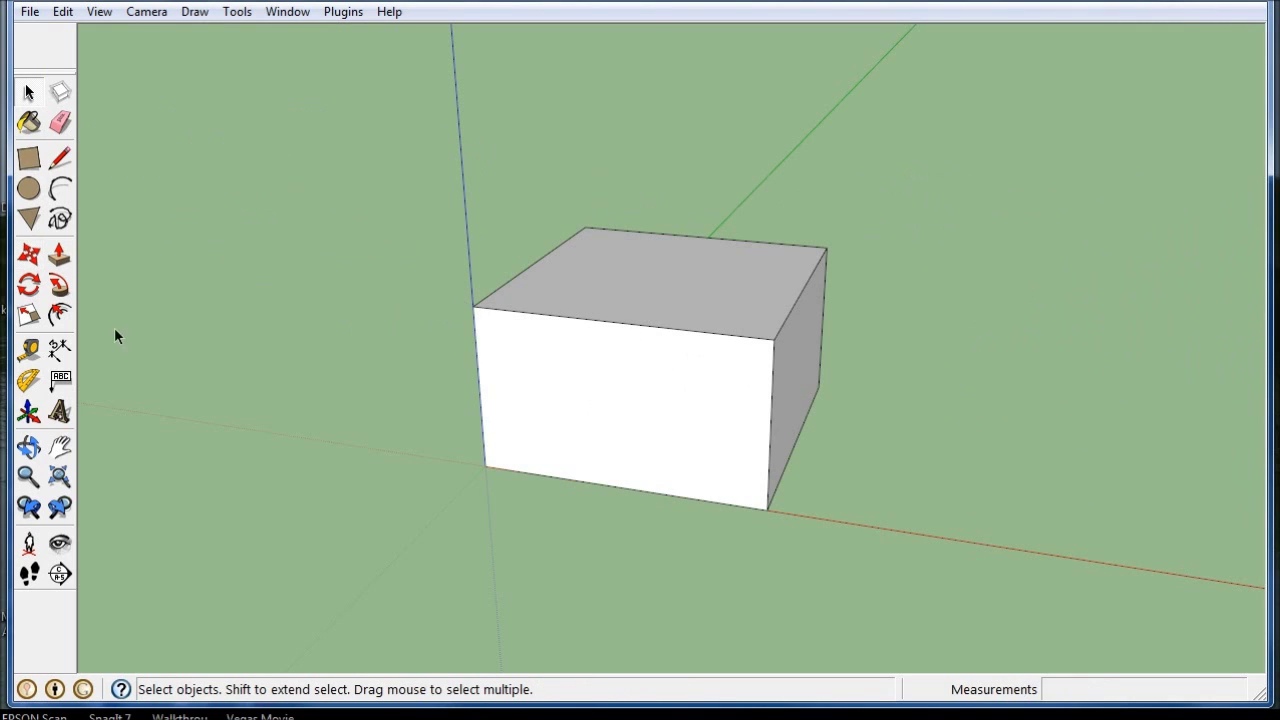
click(30, 257)
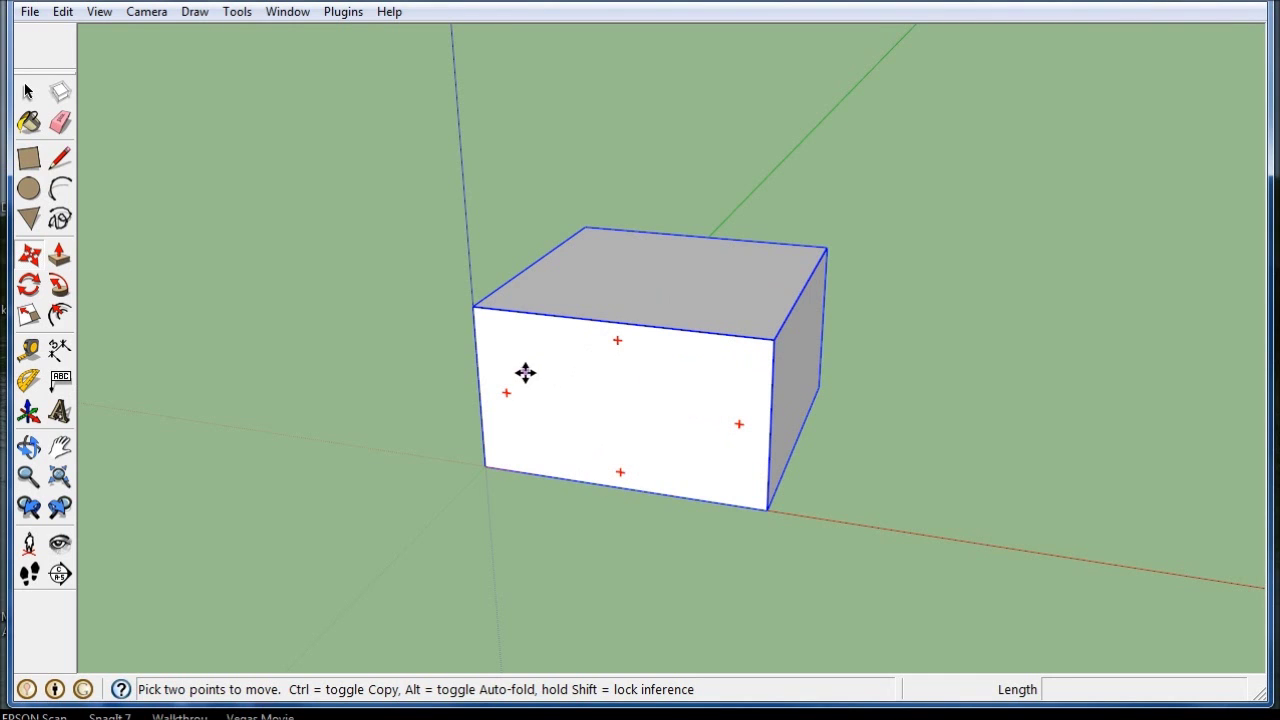
click(590, 386)
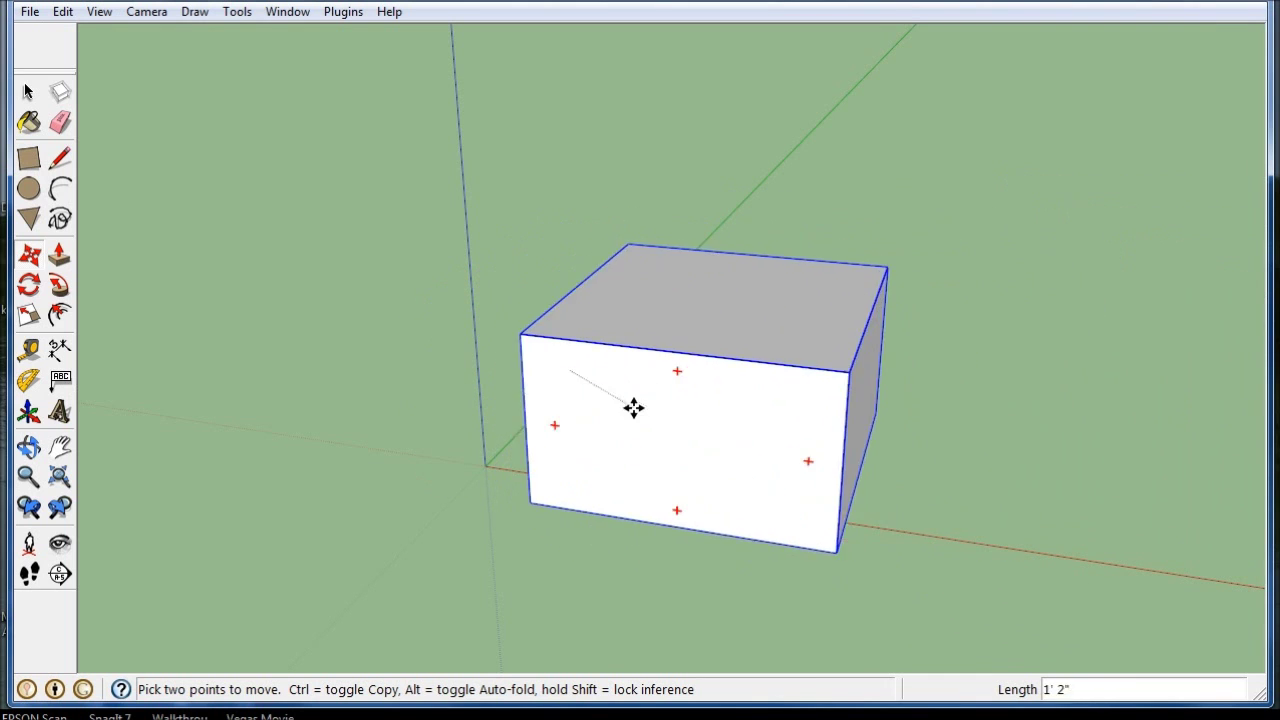
click(28, 93)
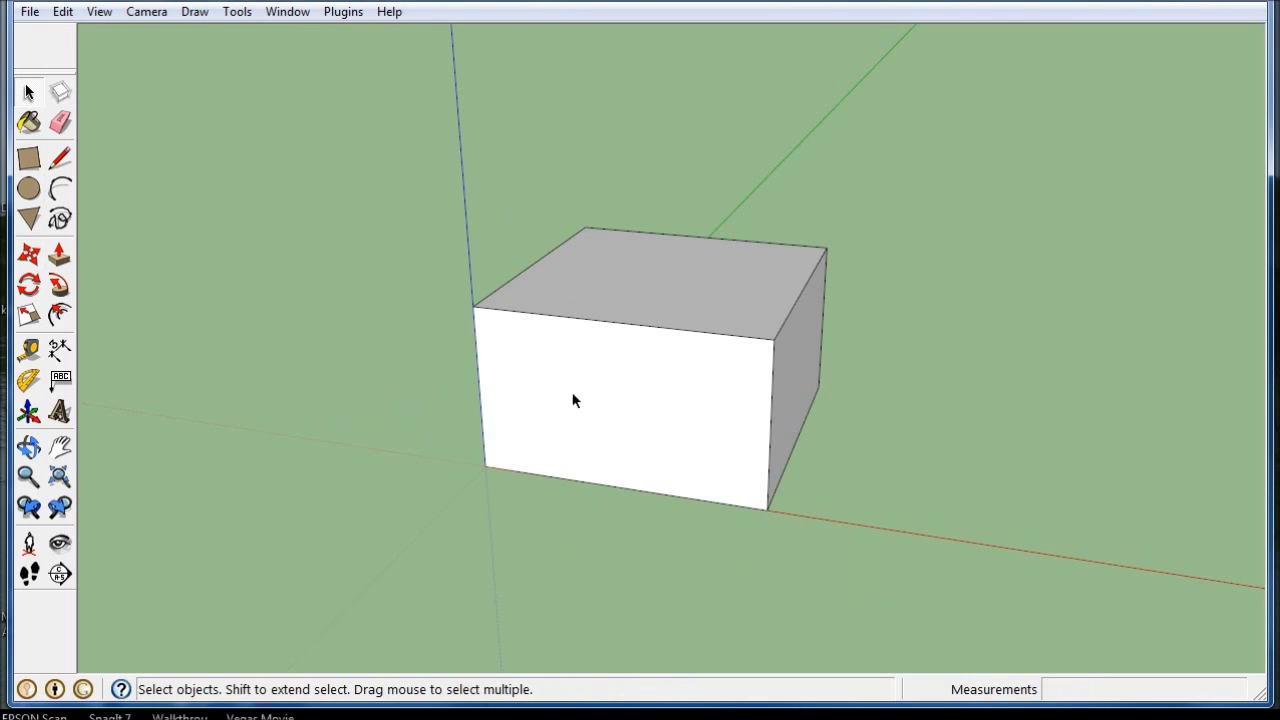
Draw two crossing diagonal guide lines across the box's top face.
click(28, 350)
click(478, 287)
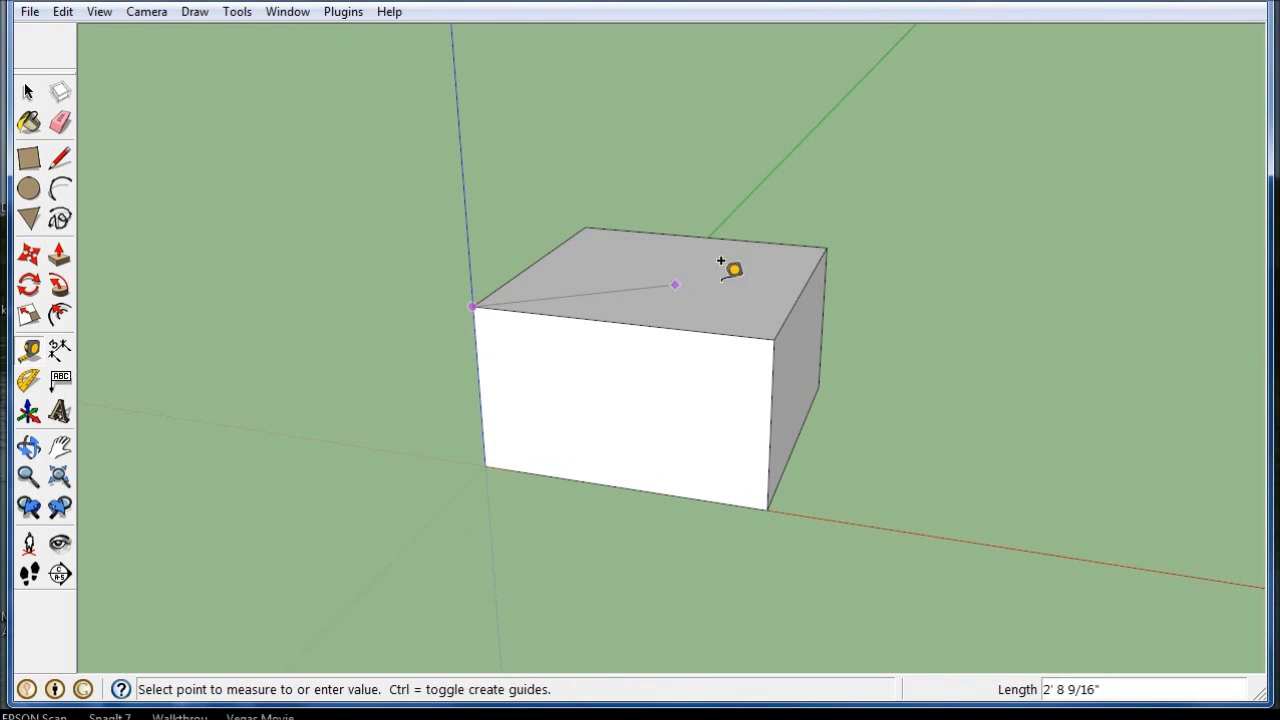
click(824, 233)
click(770, 333)
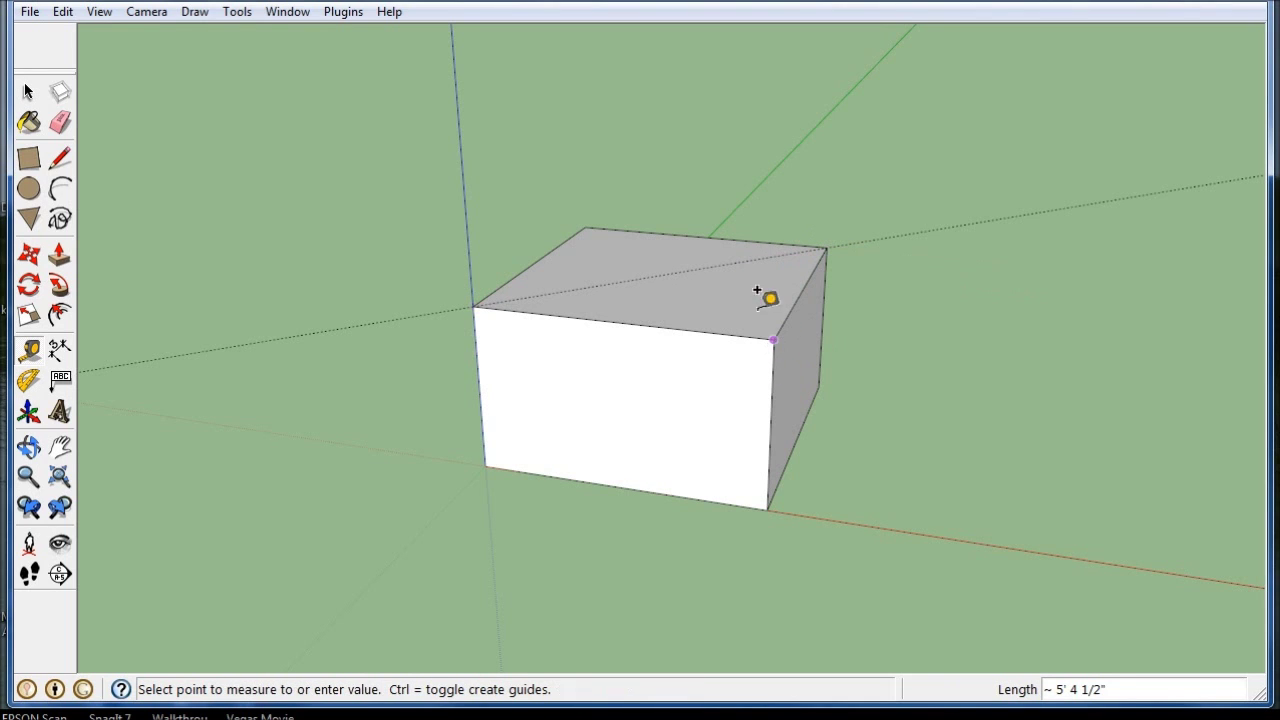
click(588, 222)
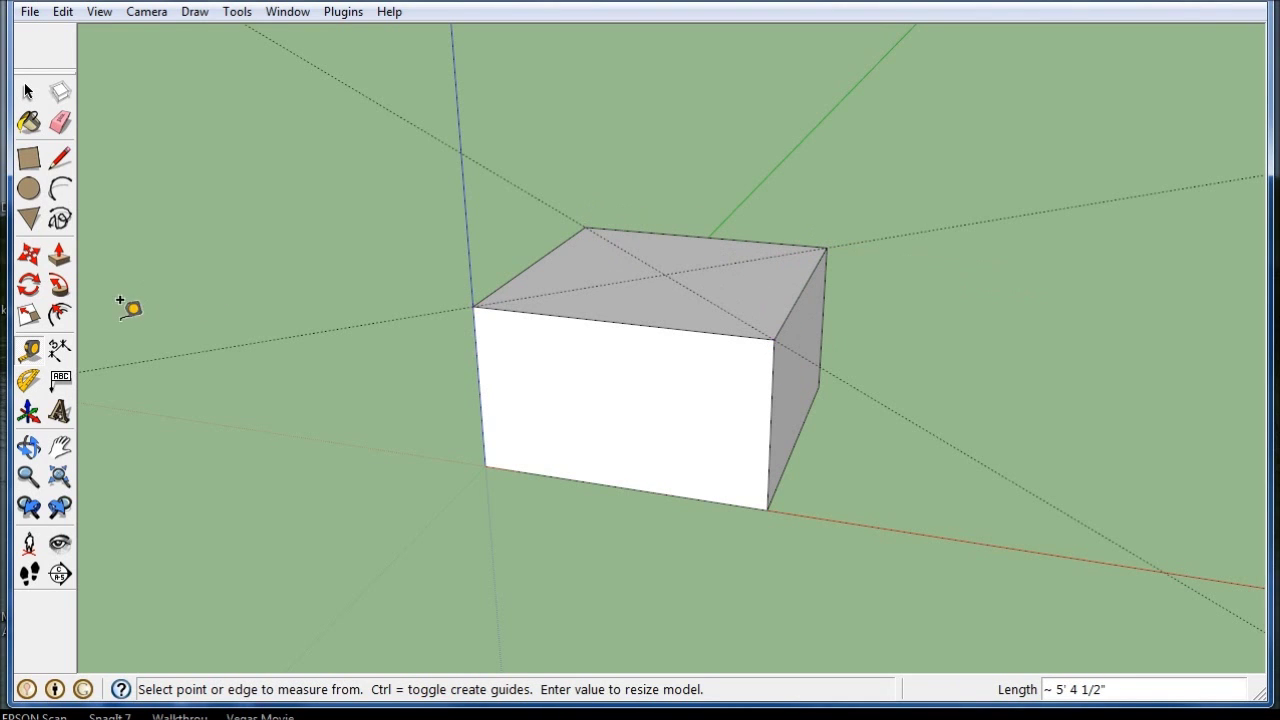
Select the box group and move it from the guide intersection at its top-face centre.
click(29, 256)
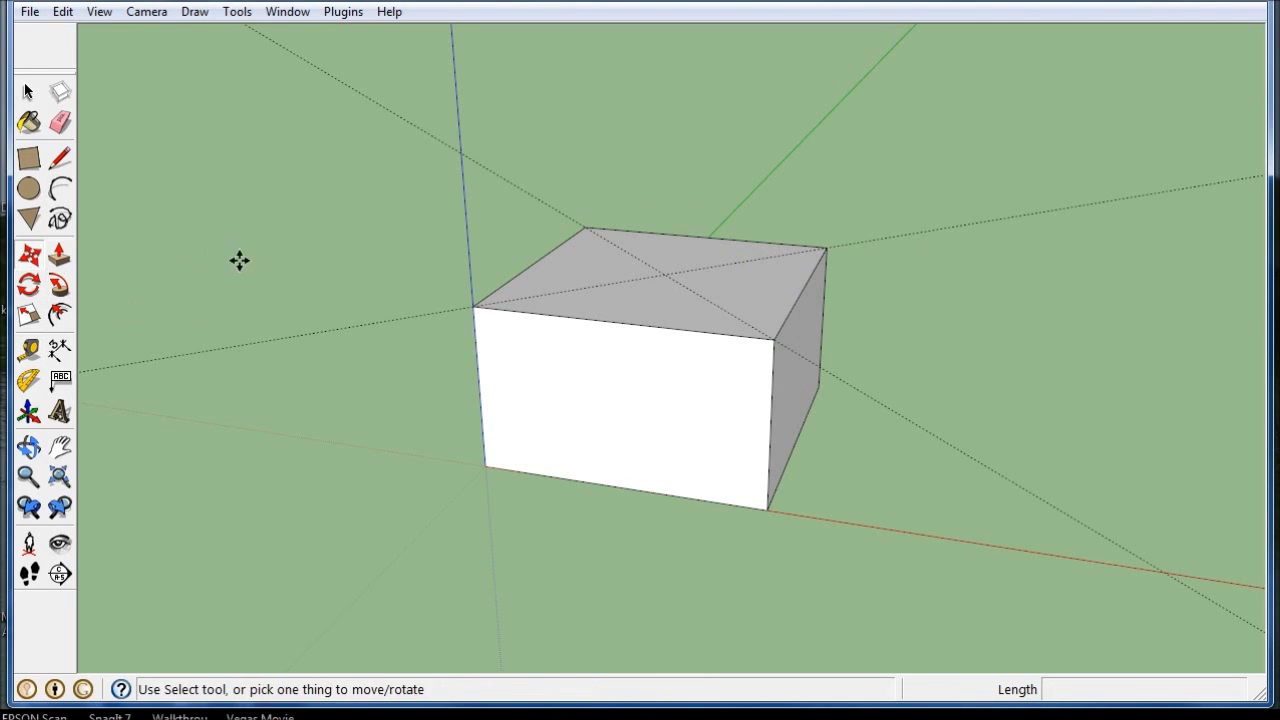
click(666, 273)
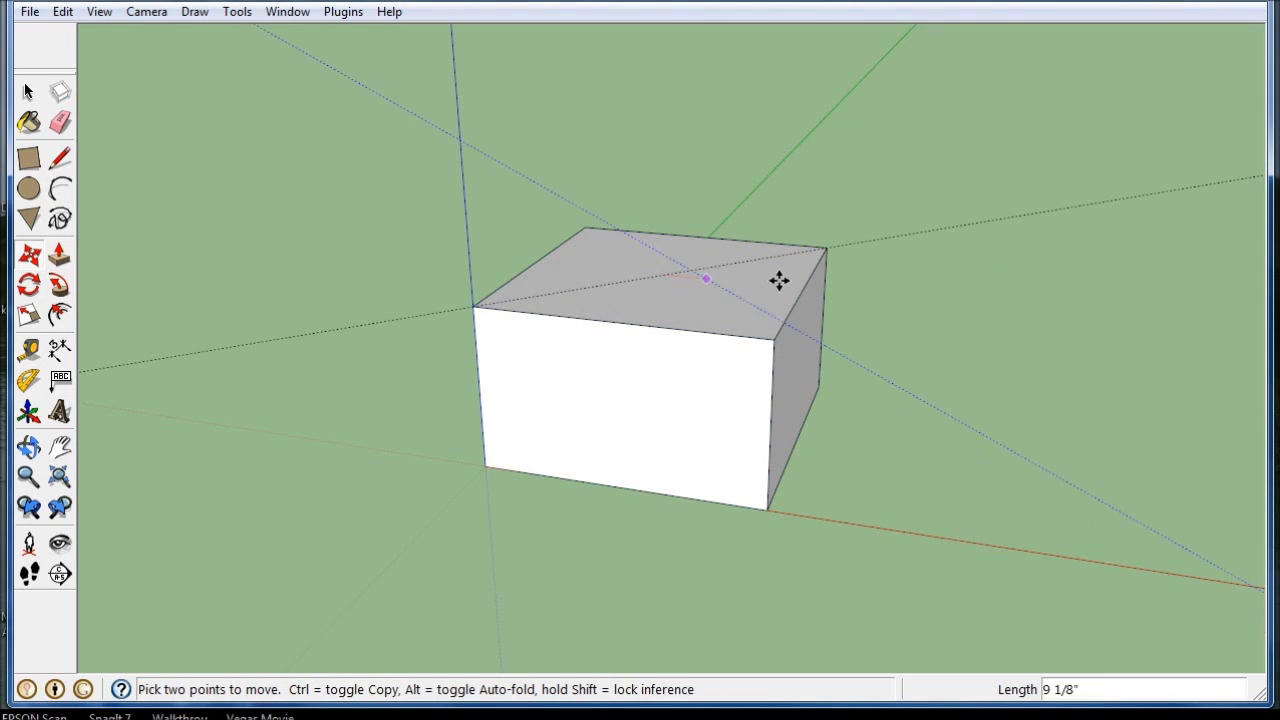
click(667, 274)
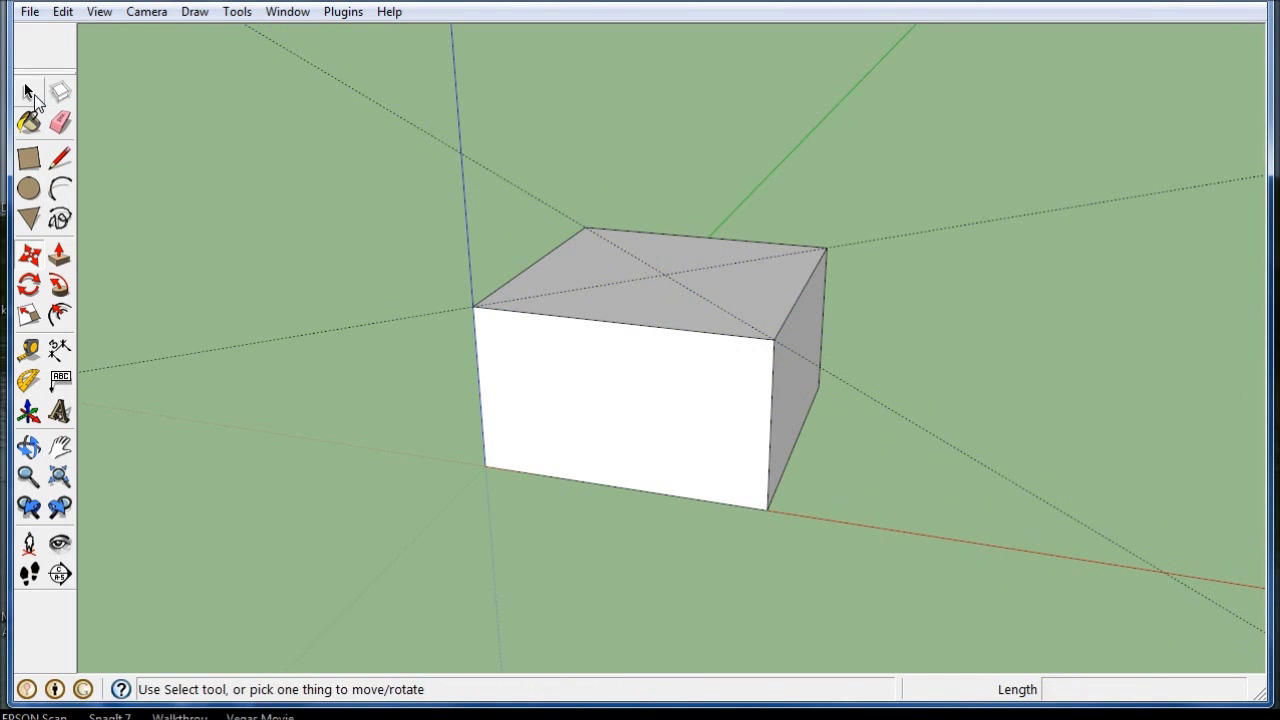
click(29, 92)
click(568, 263)
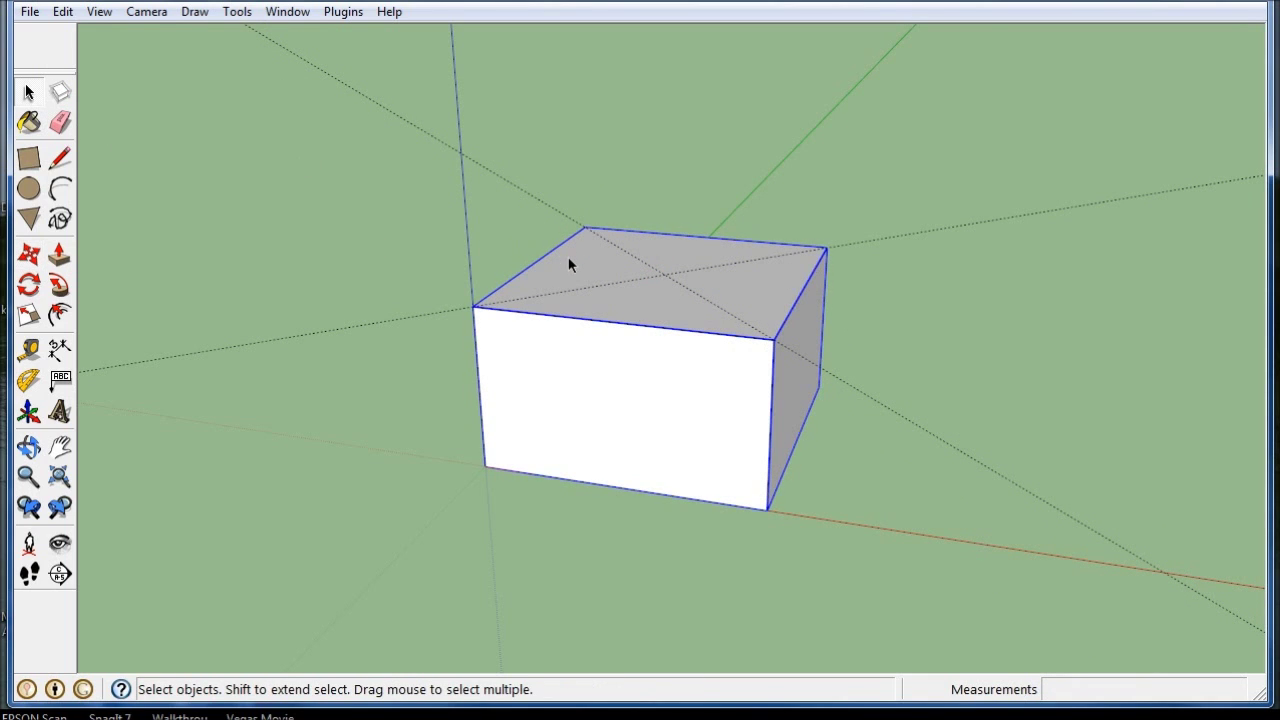
click(29, 254)
click(663, 274)
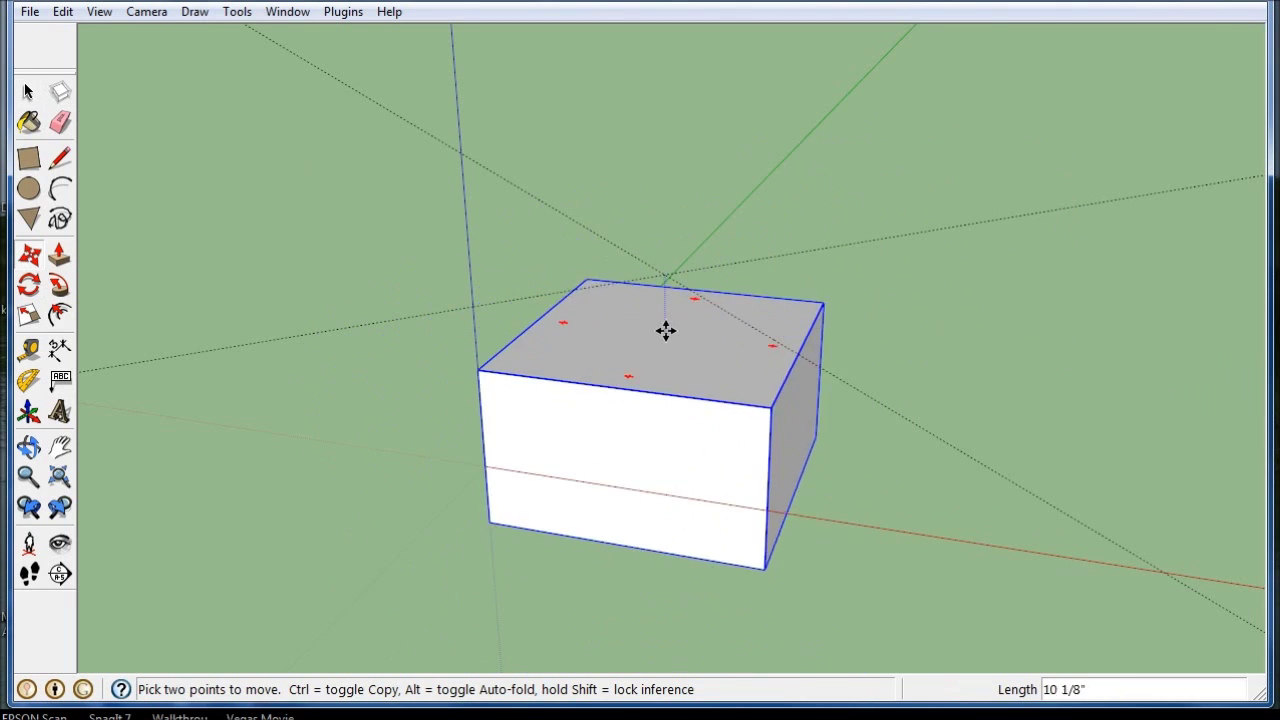
click(28, 90)
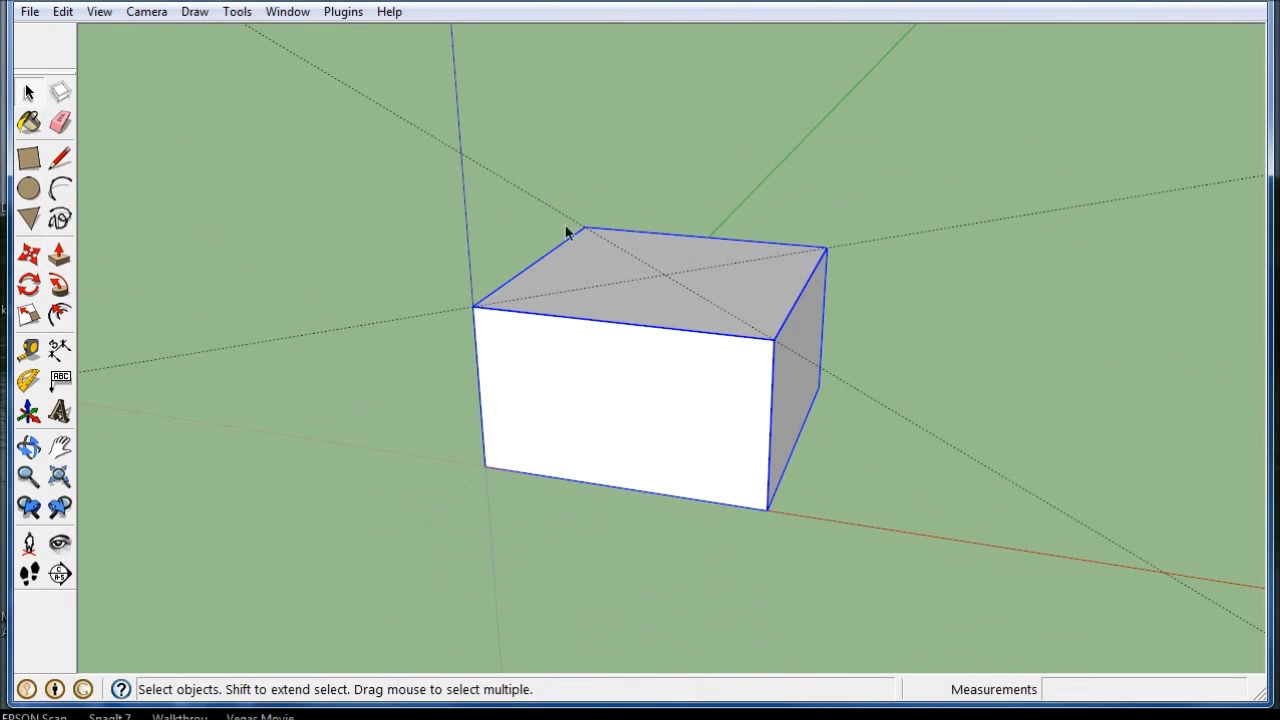
Delete all guides from the Edit menu, then zoom out and orbit down onto the box.
click(62, 13)
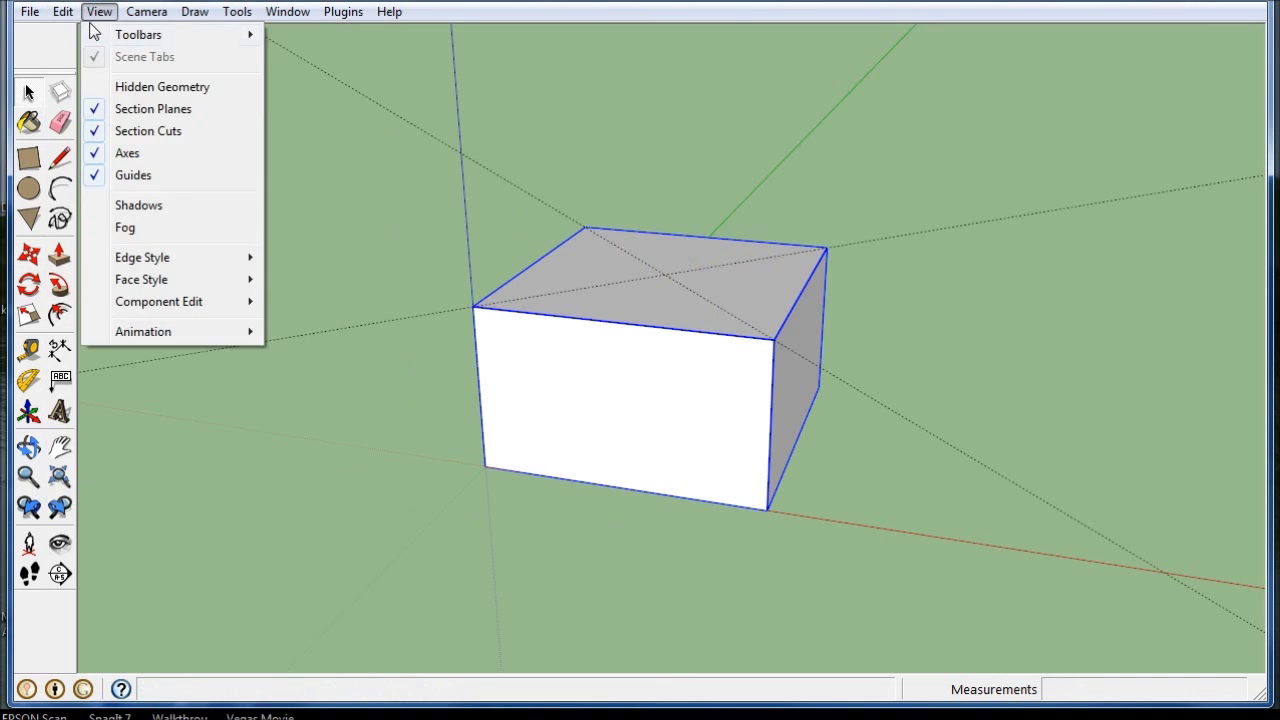
click(137, 199)
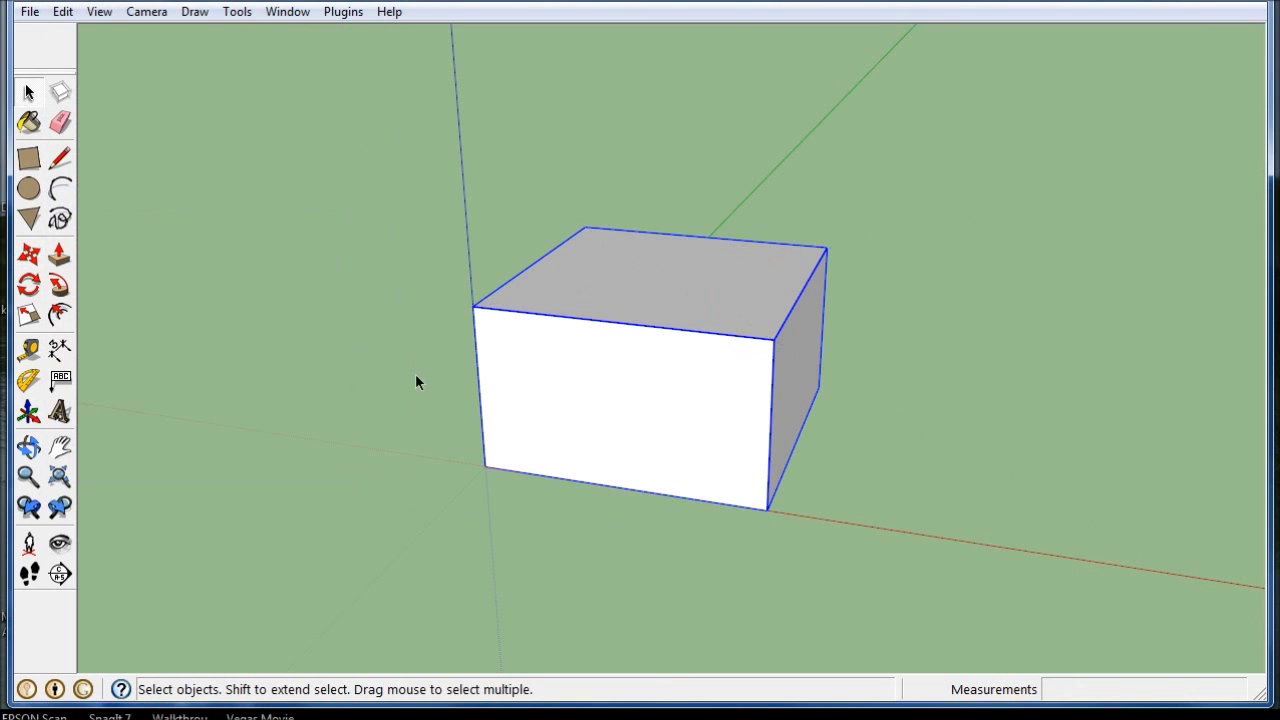
scroll(415, 373, down, 2)
middle_drag(766, 438, 670, 560)
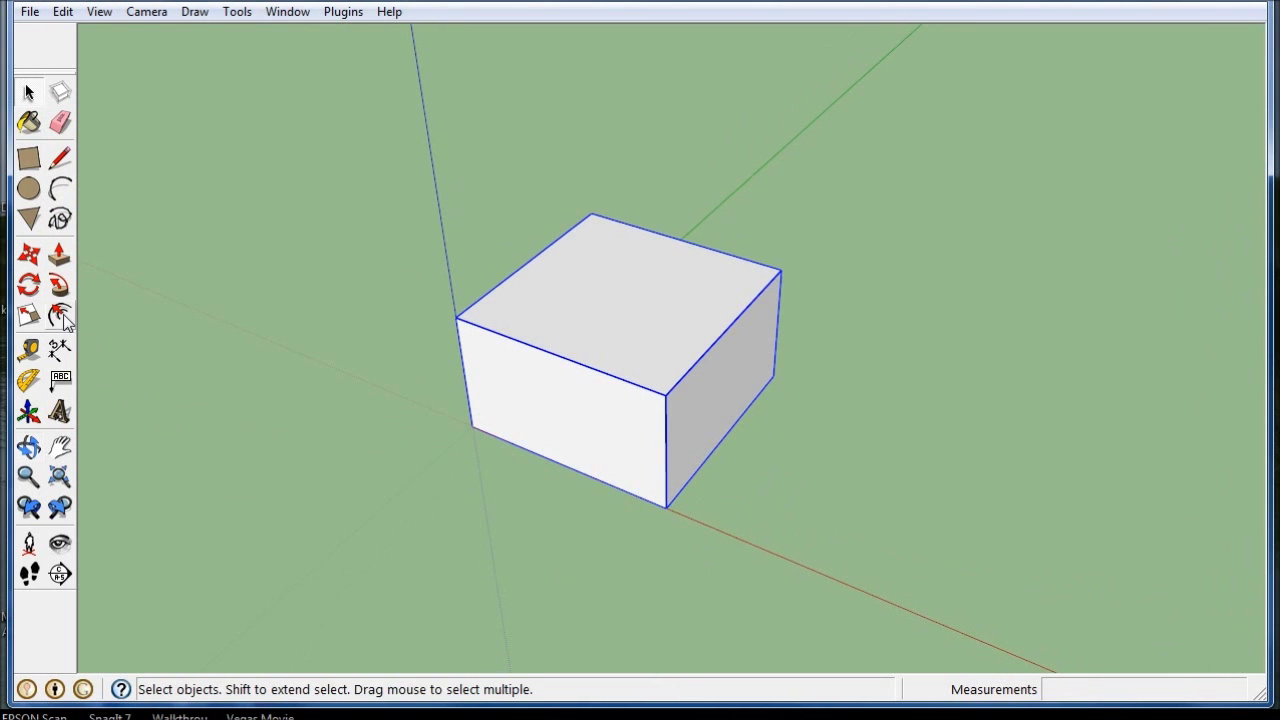
Activate Rotate and orbit around the box, testing the protractor on its side and top faces.
click(29, 285)
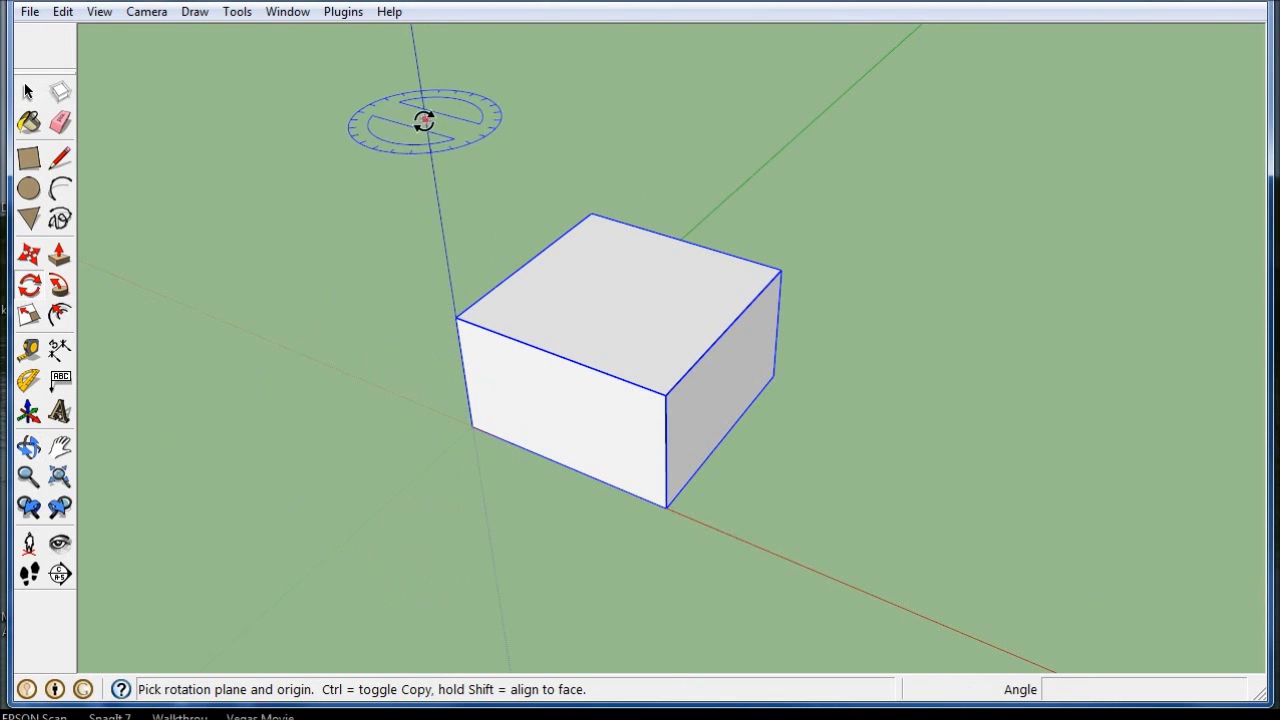
middle_drag(375, 575, 646, 234)
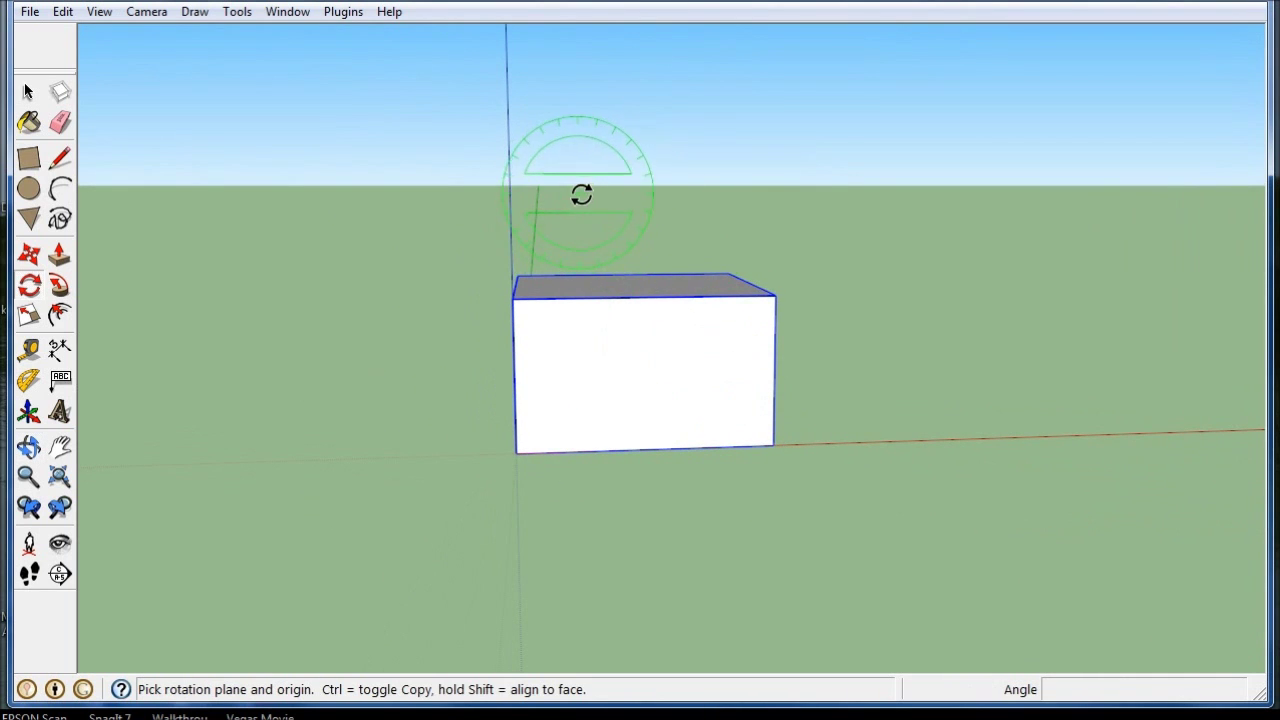
middle_drag(877, 483, 429, 329)
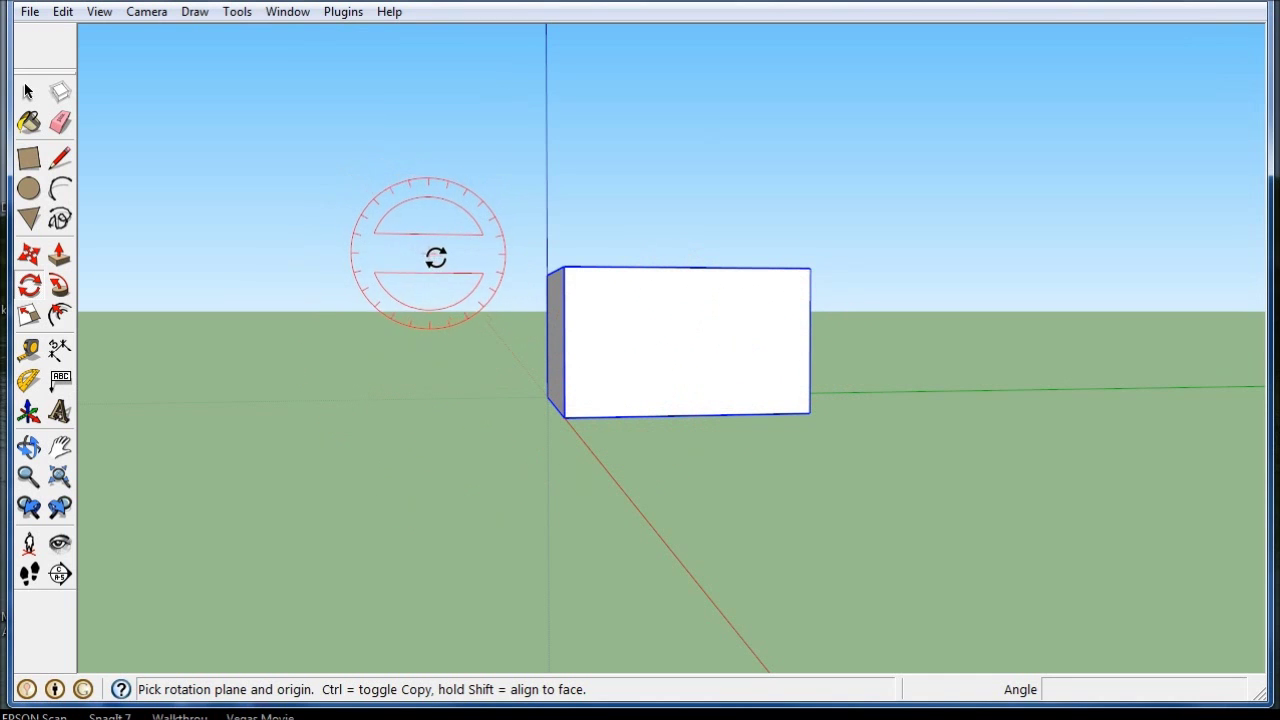
middle_drag(434, 257, 540, 500)
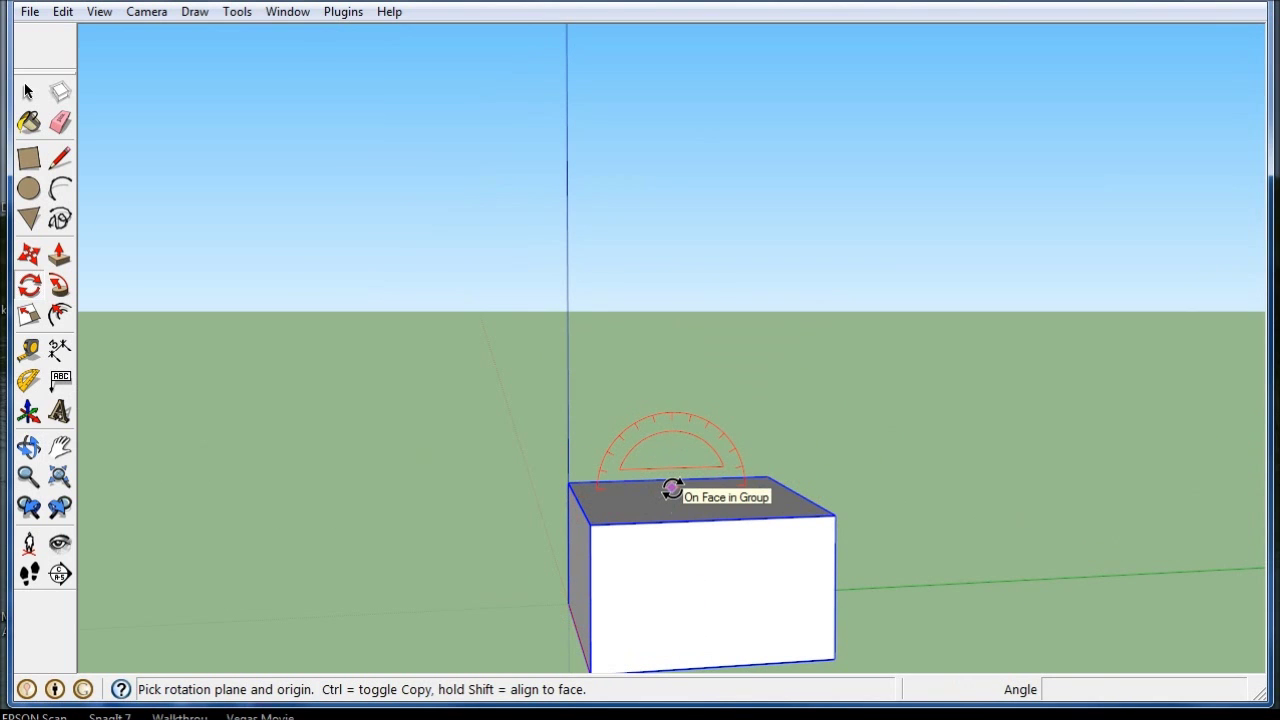
scroll(667, 445, down, 2)
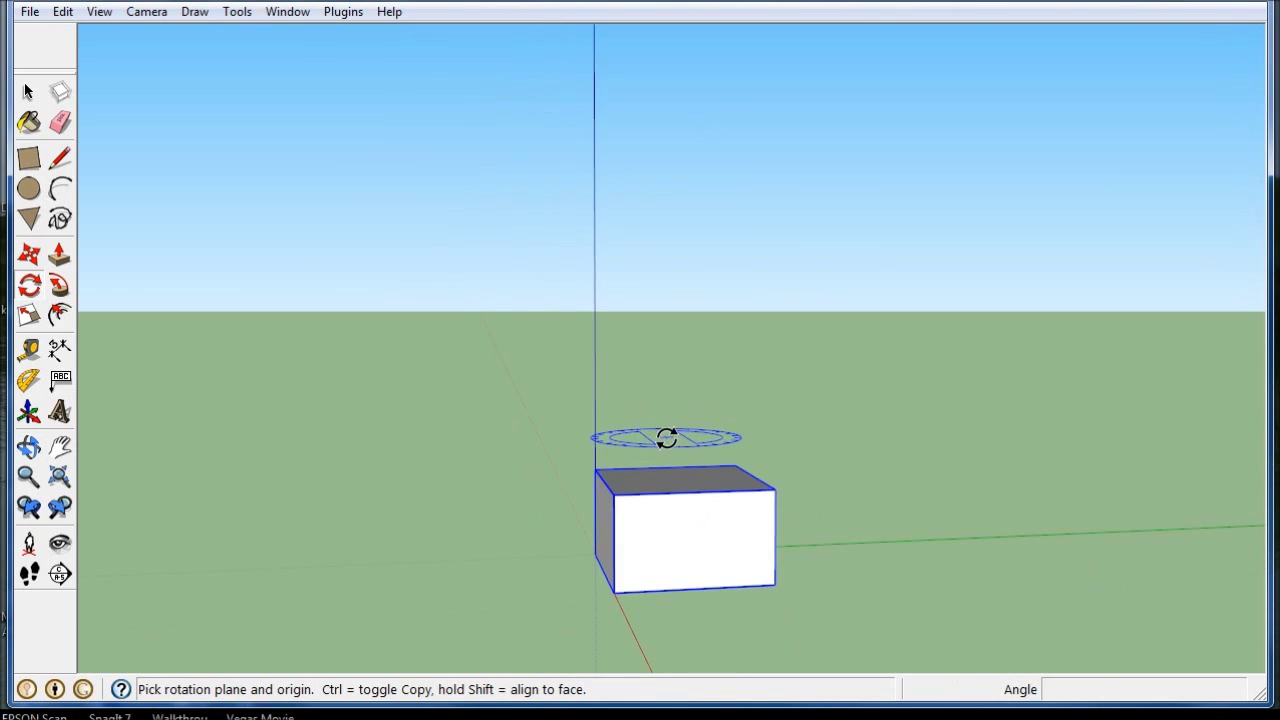
middle_drag(667, 438, 760, 560)
scroll(694, 537, up, 4)
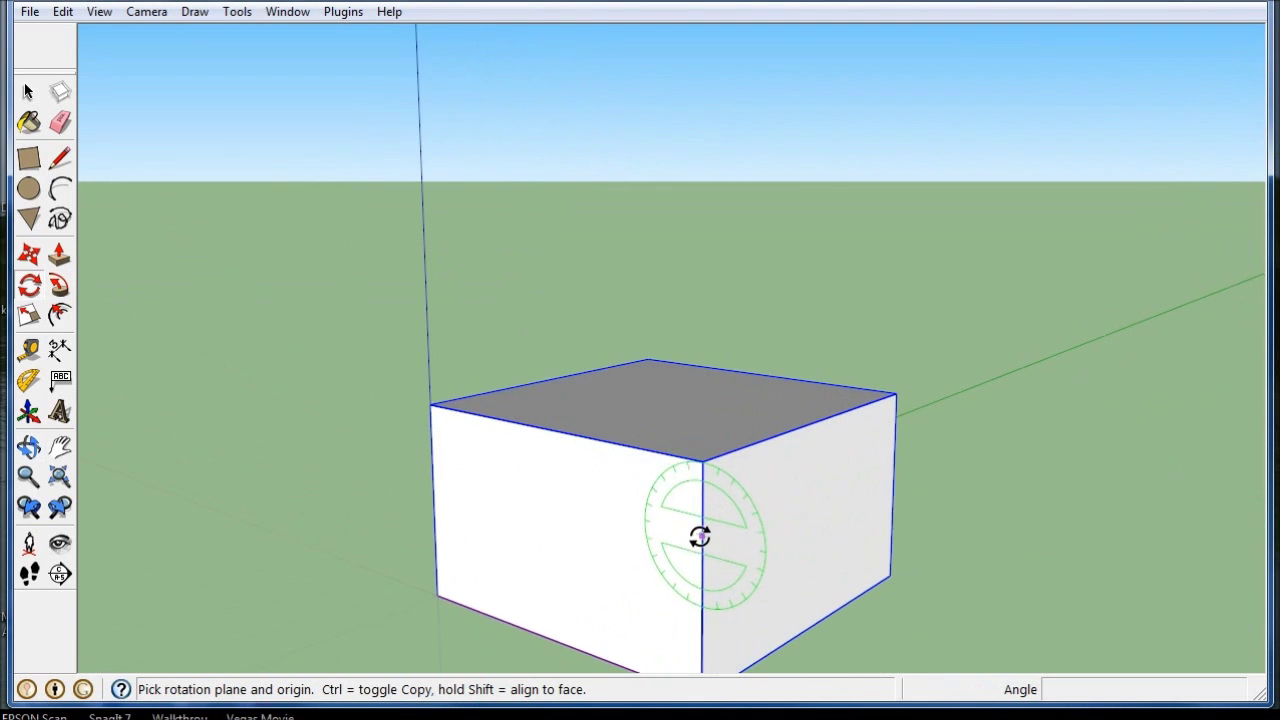
scroll(571, 366, down, 2)
Rotate the box 24° about its front bottom corner, aligned to the top-left corner.
middle_drag(571, 366, 597, 487)
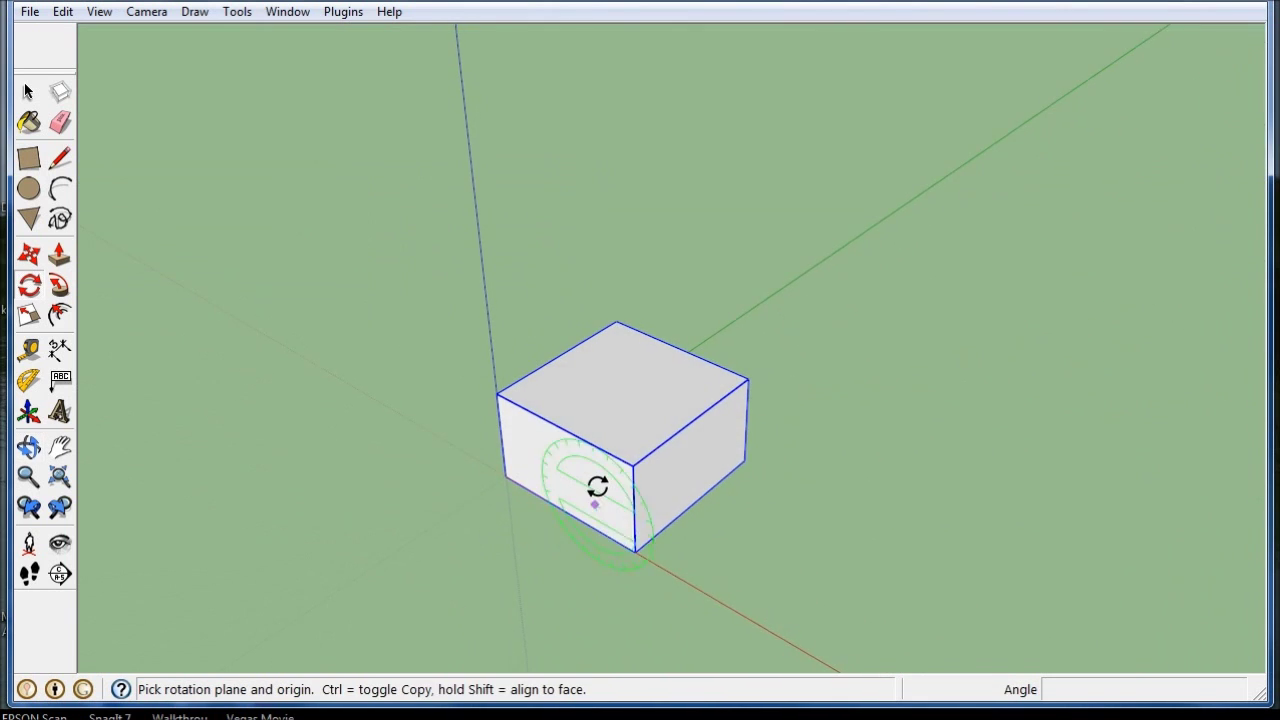
scroll(597, 487, up, 3)
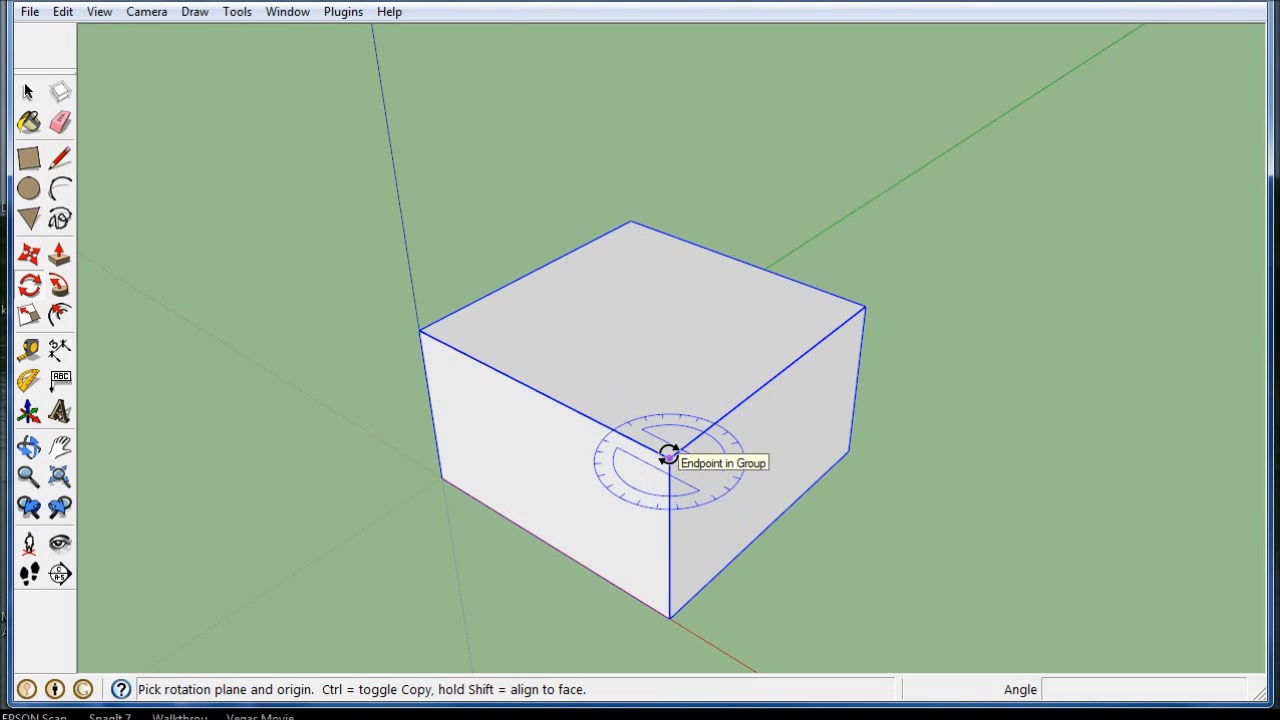
click(669, 456)
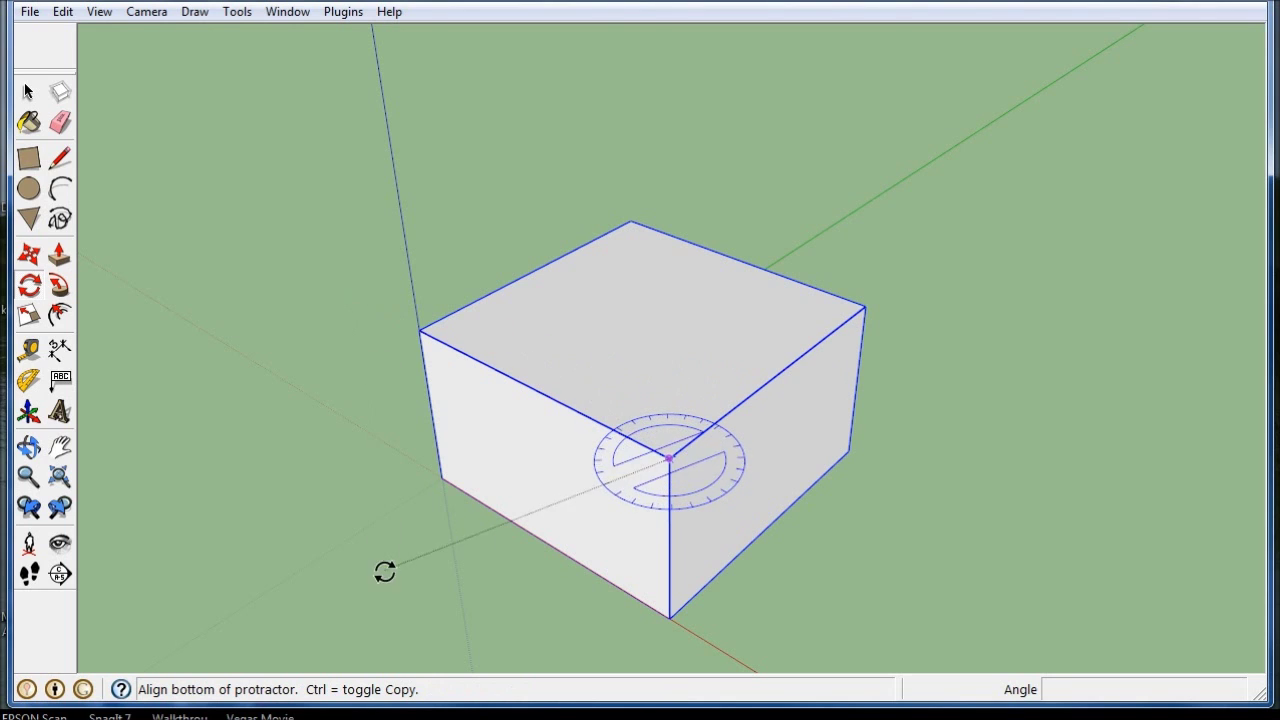
click(419, 334)
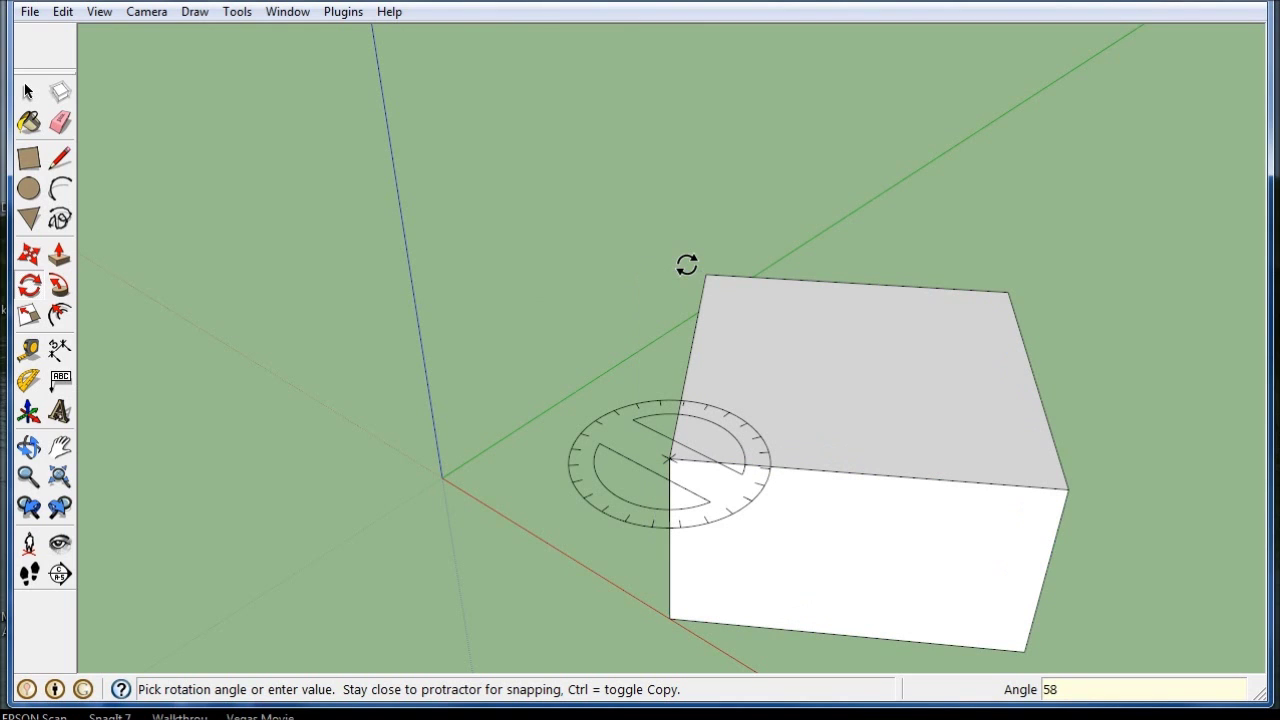
key(Escape)
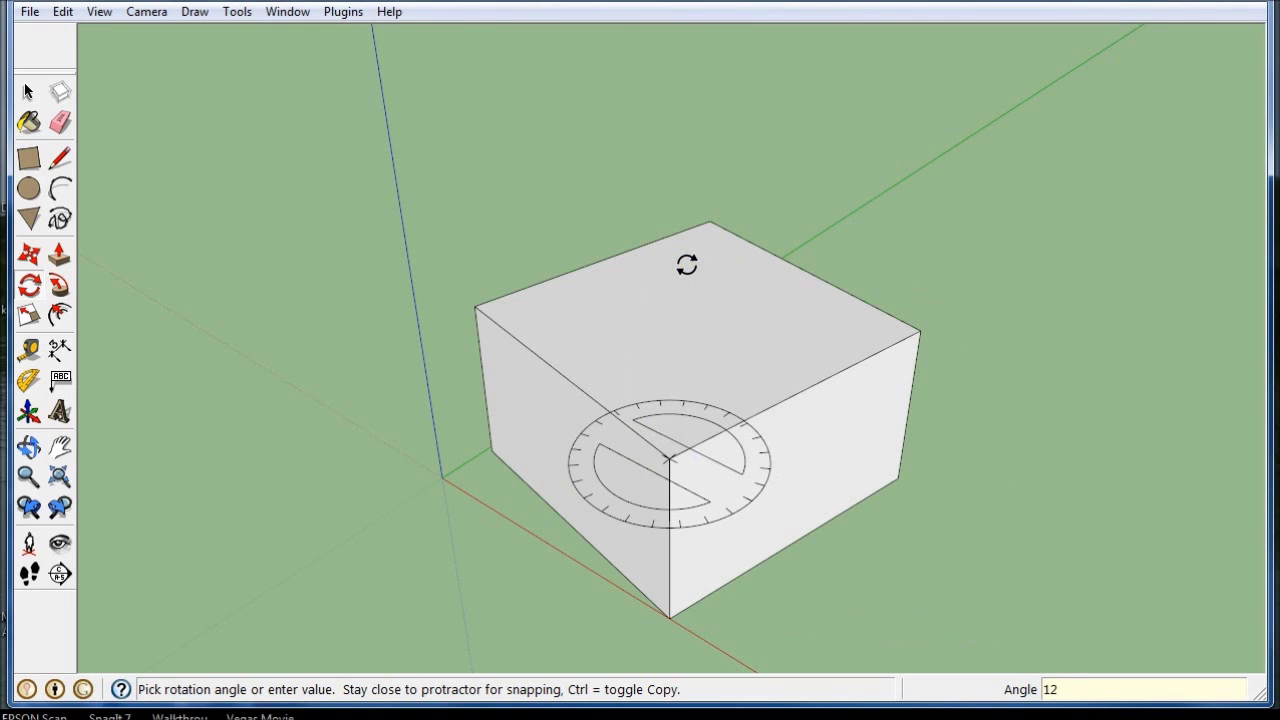
key(Return)
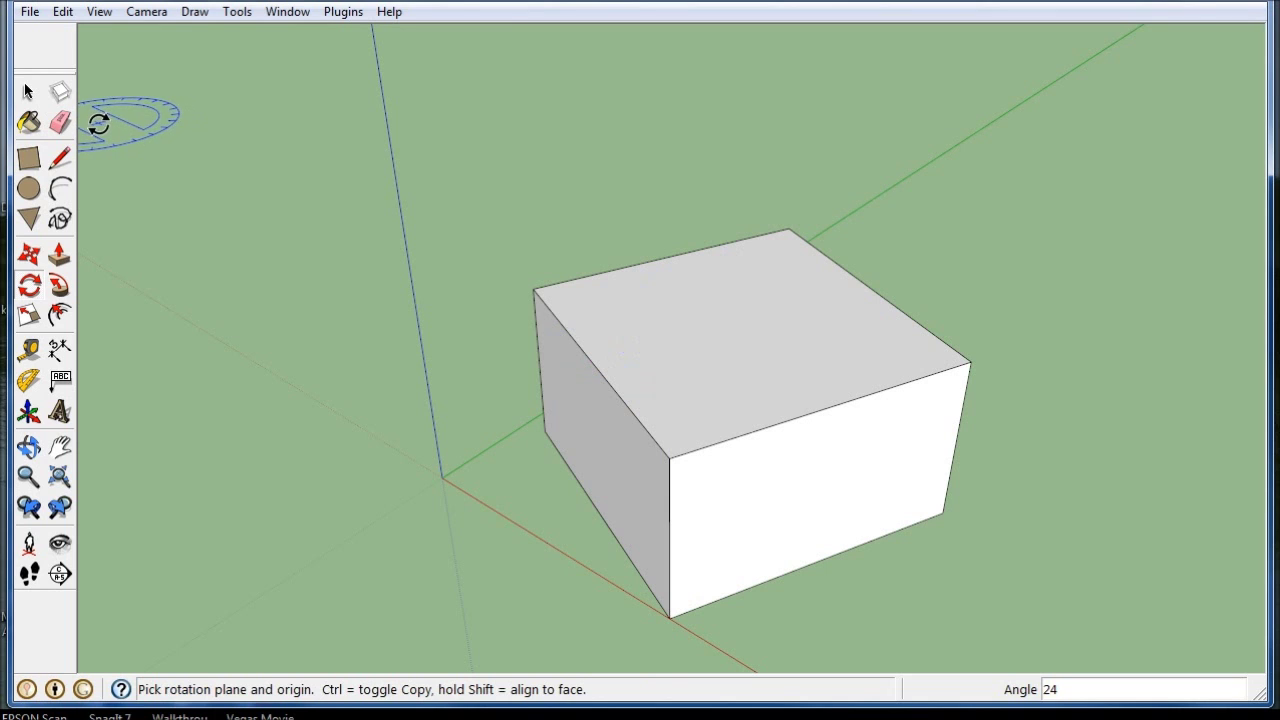
click(28, 92)
scroll(431, 490, down, 3)
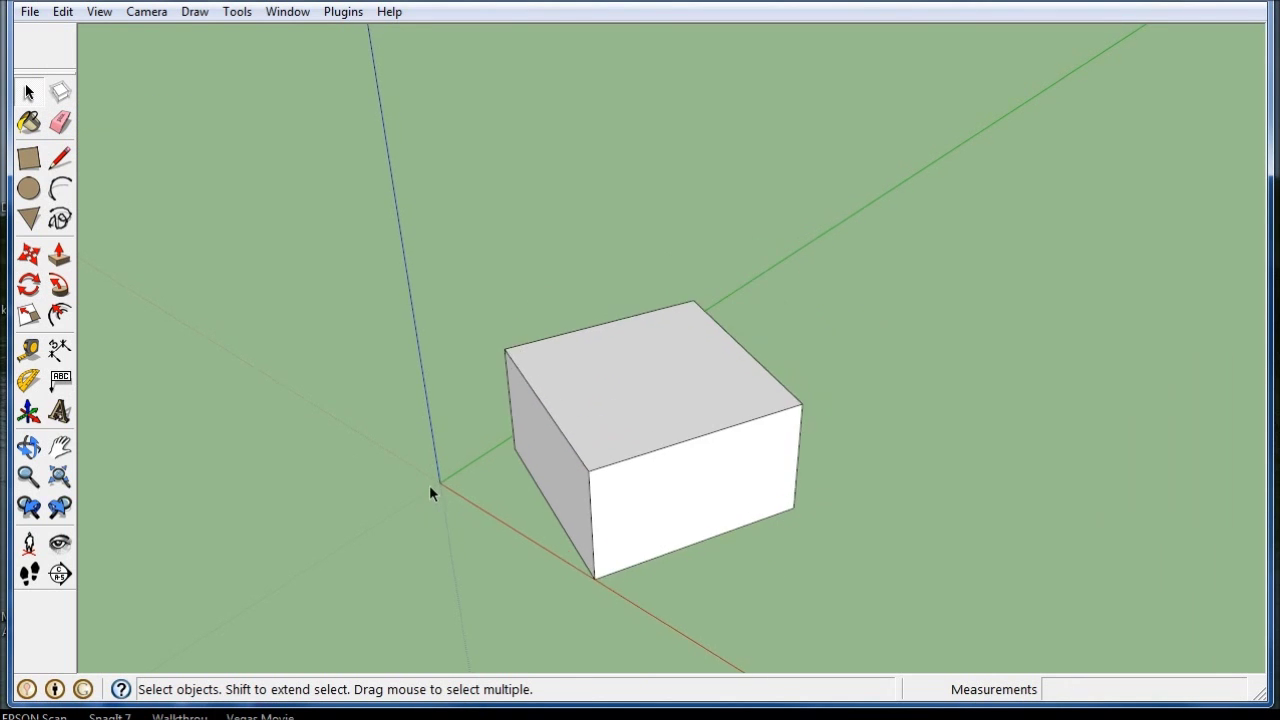
middle_drag(431, 492, 609, 451)
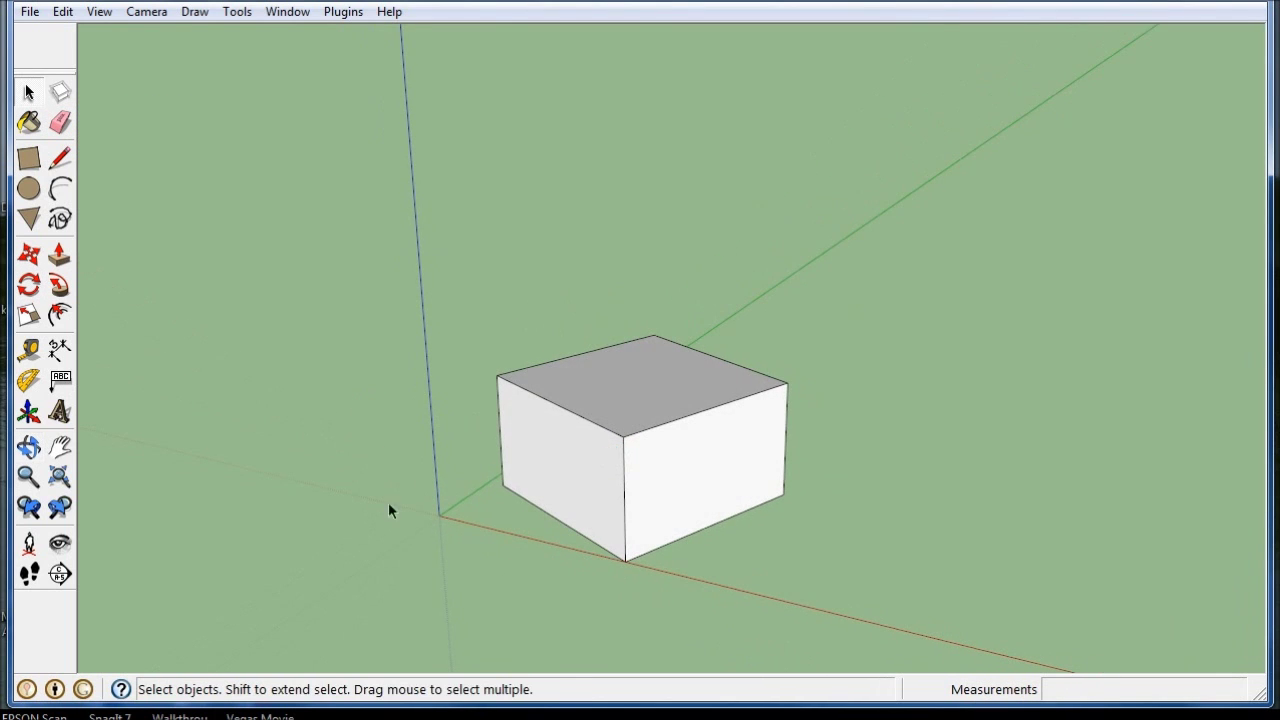
scroll(392, 512, up, 3)
scroll(344, 420, down, 2)
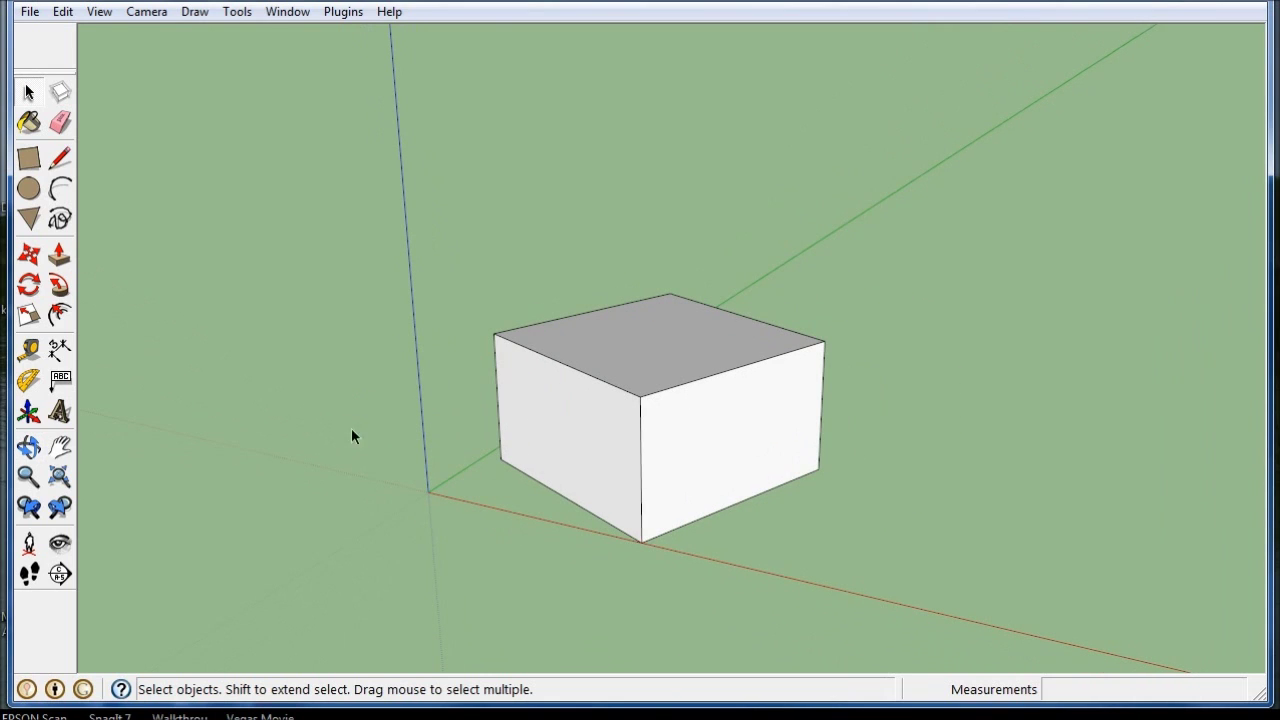
click(32, 286)
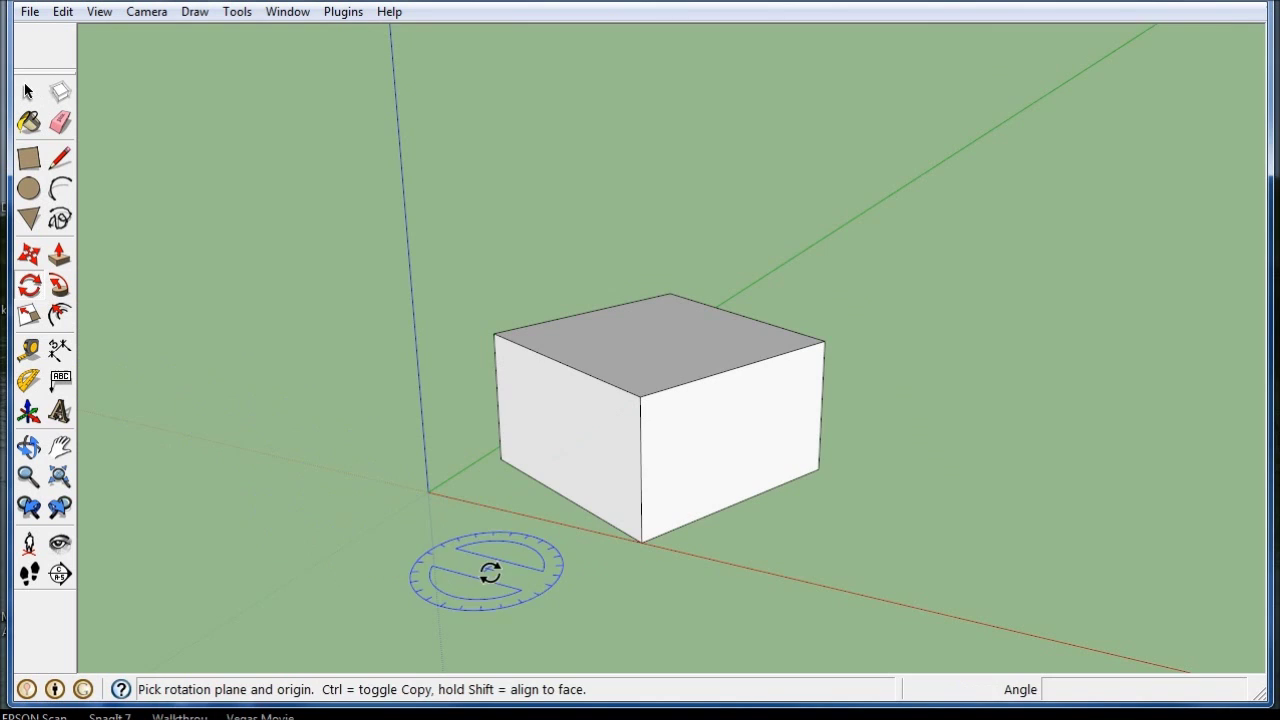
middle_drag(445, 550, 252, 335)
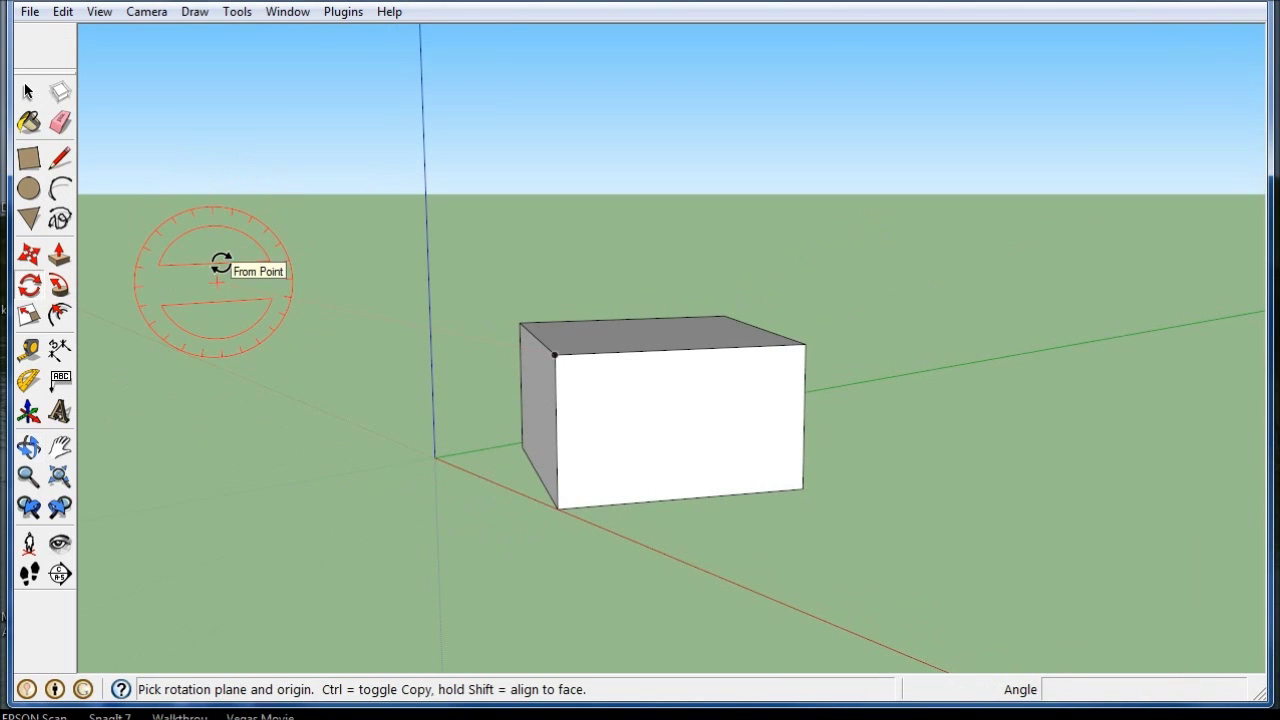
middle_drag(345, 420, 500, 480)
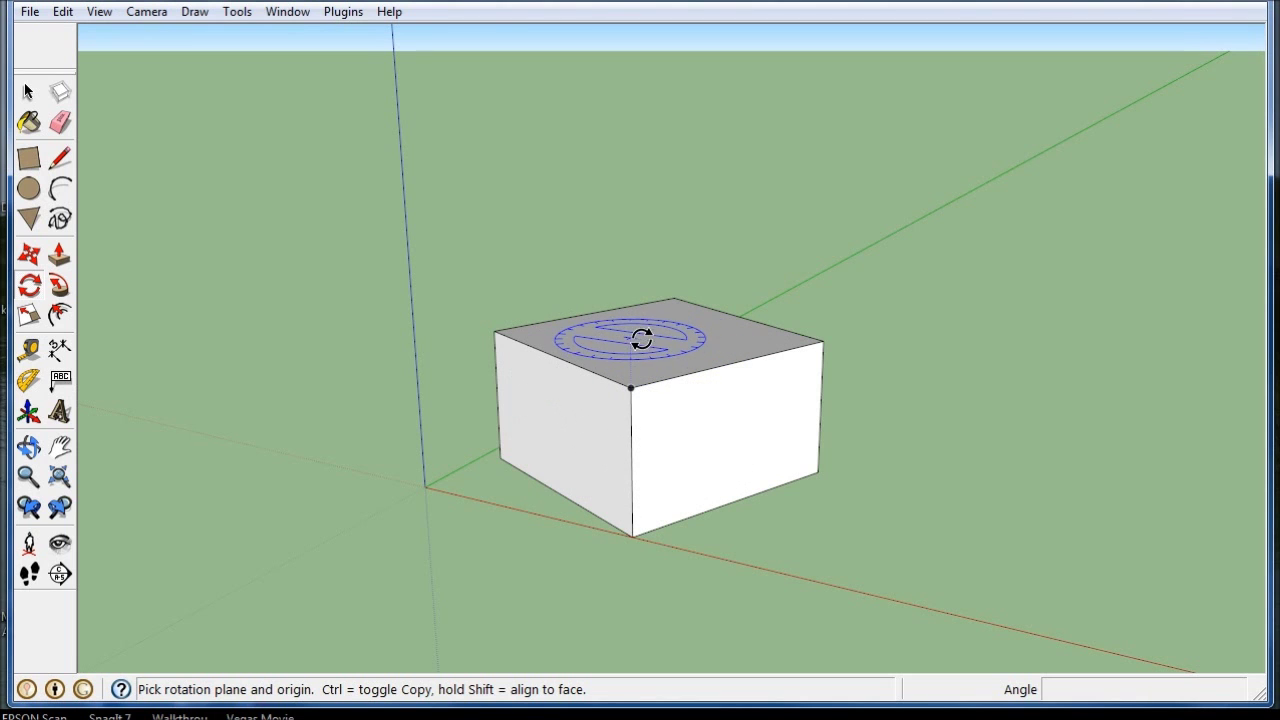
middle_drag(757, 451, 289, 434)
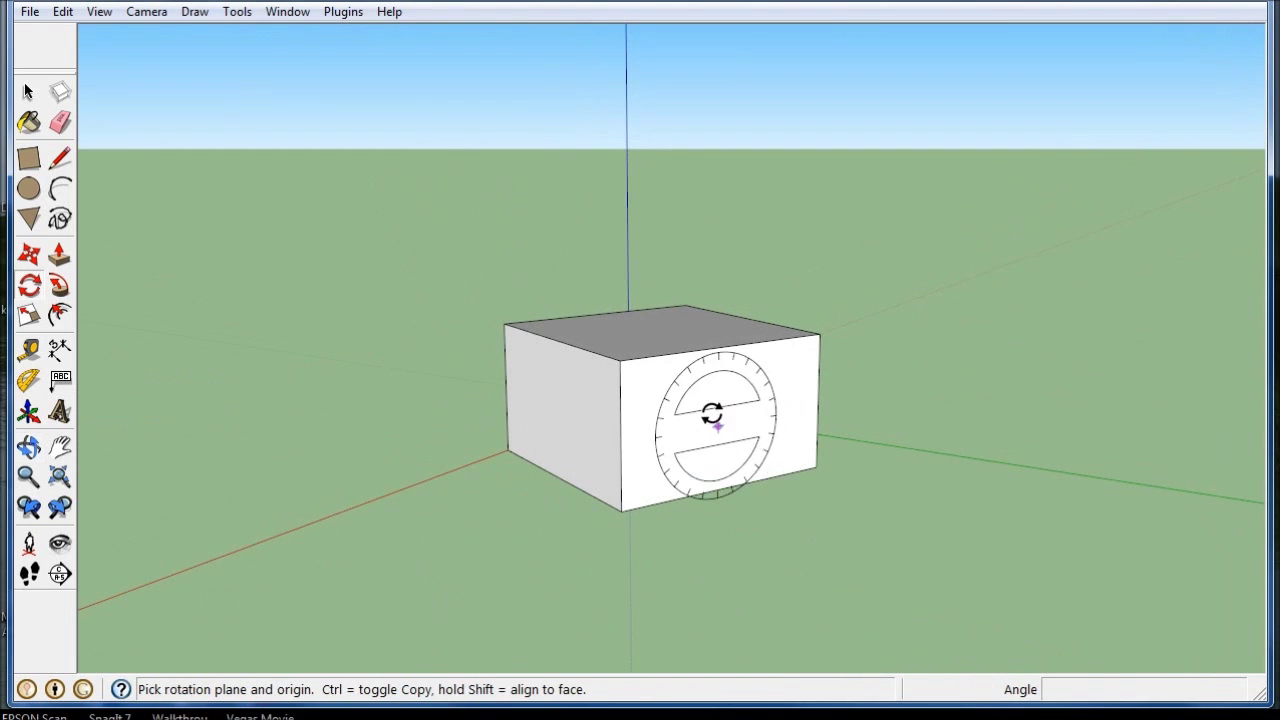
middle_drag(711, 415, 743, 466)
click(25, 91)
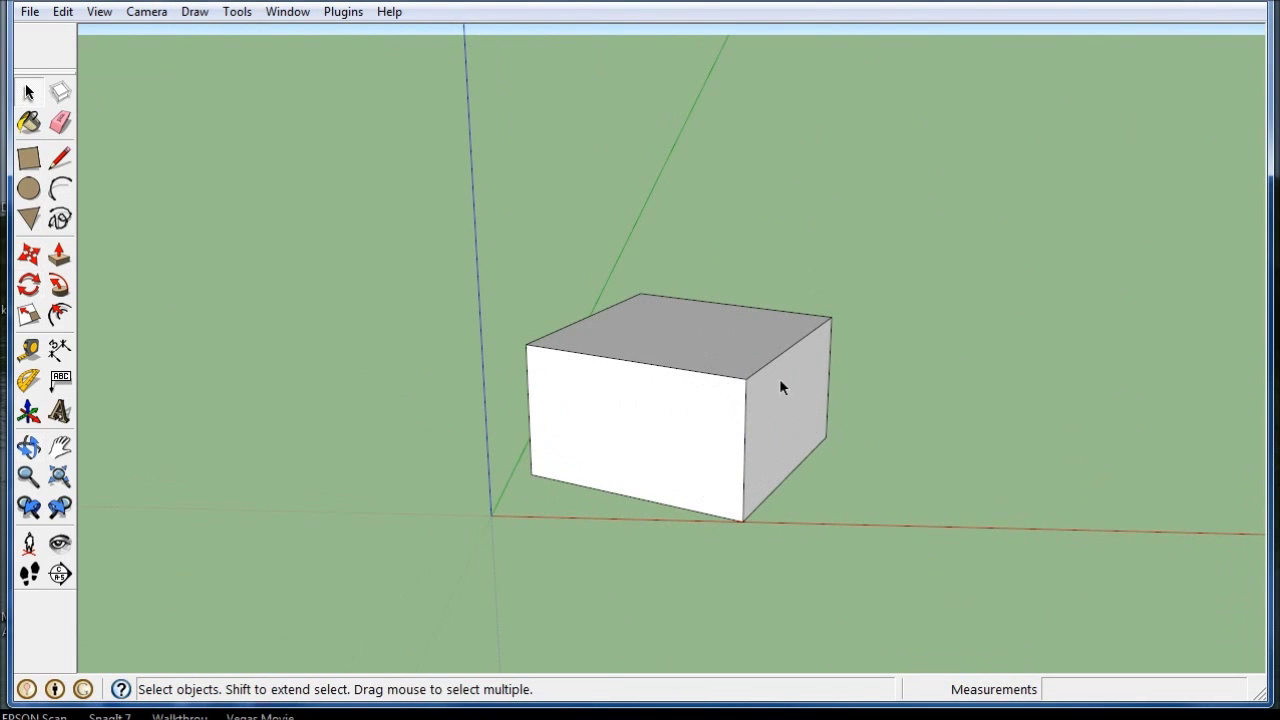
triple_click(767, 401)
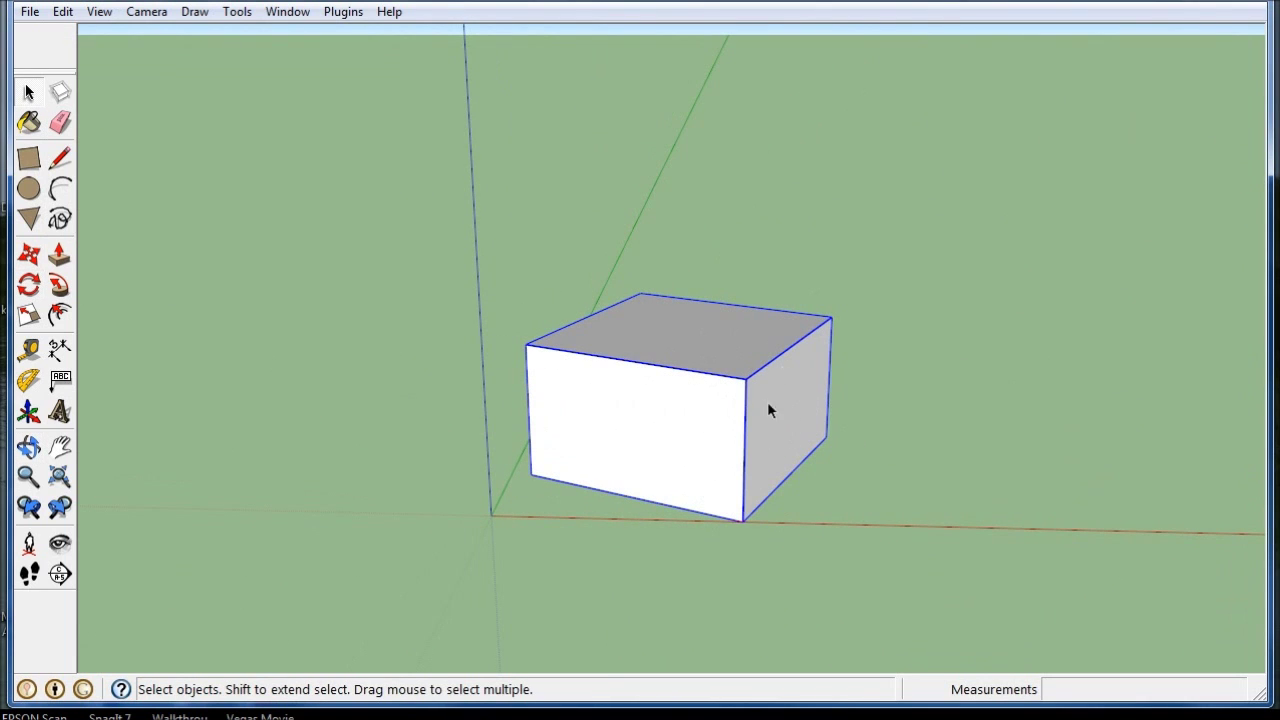
click(29, 286)
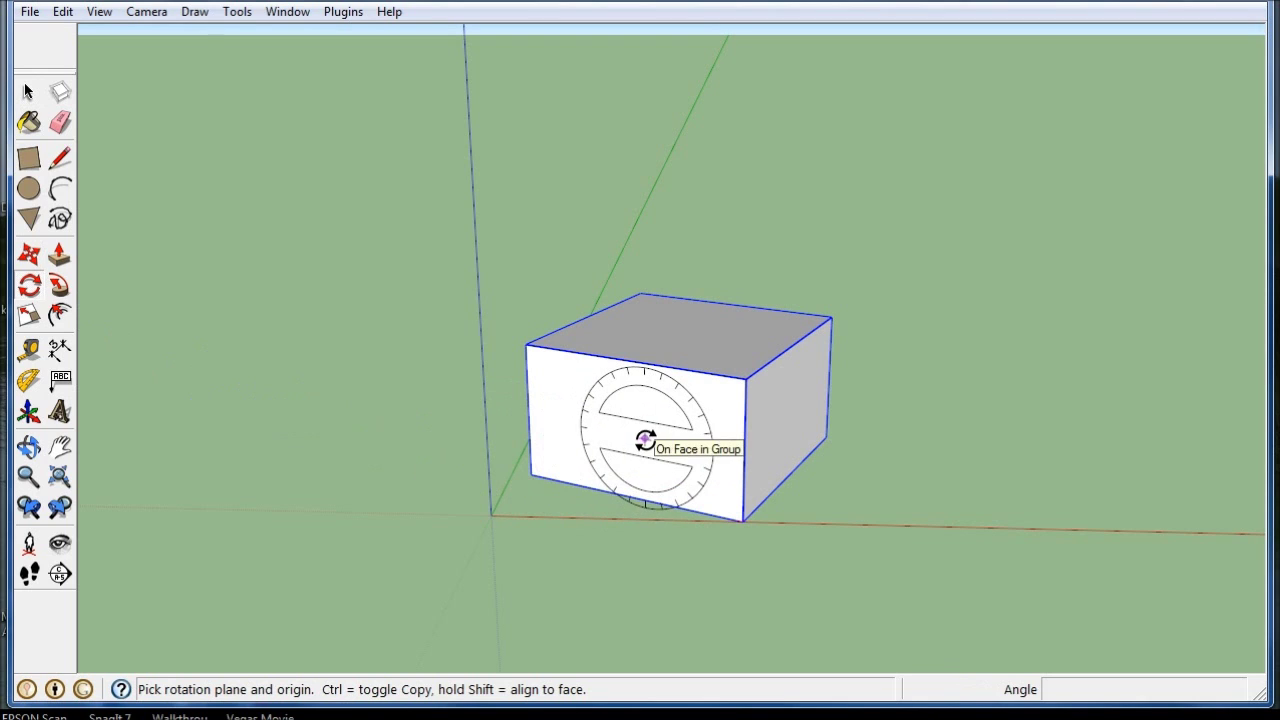
click(743, 379)
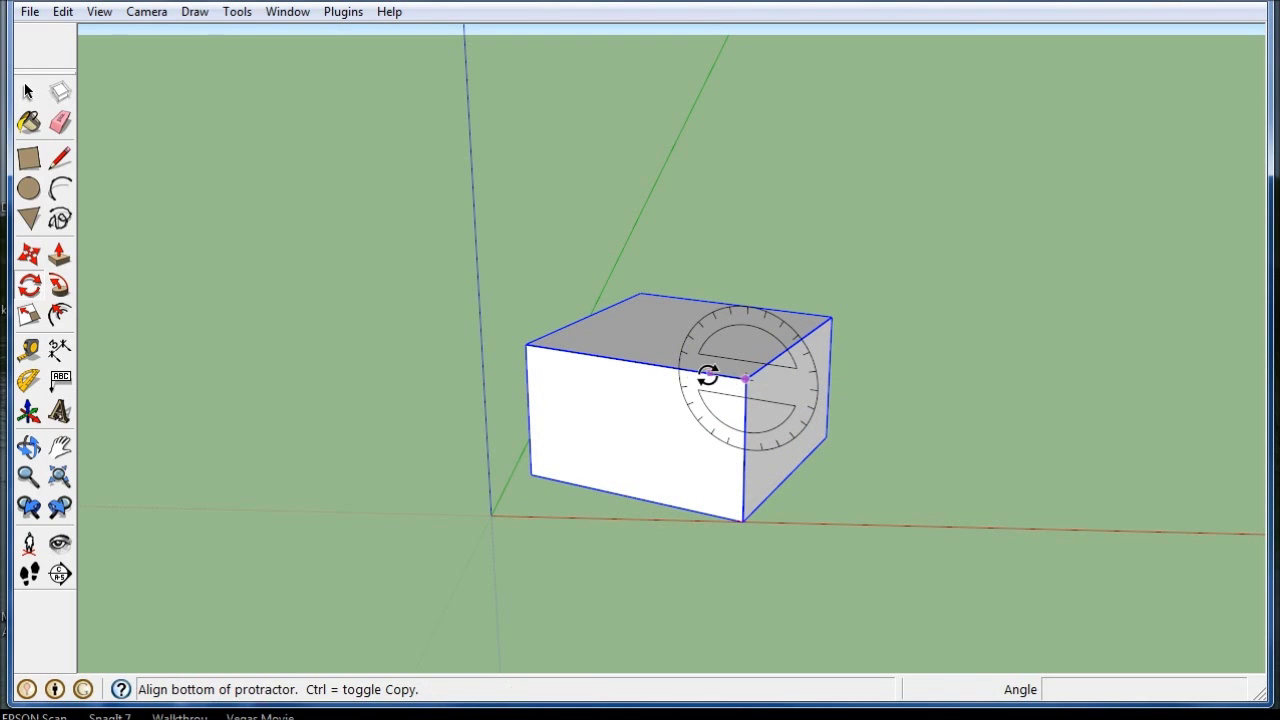
click(529, 344)
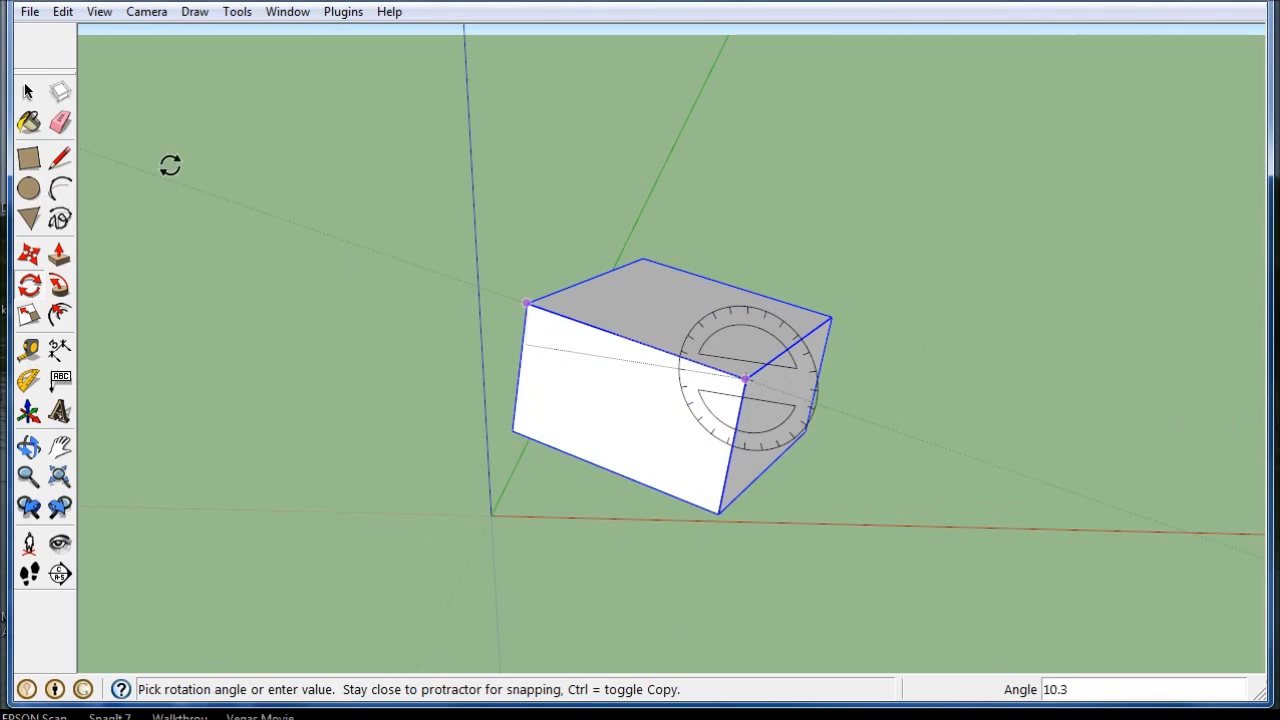
click(27, 92)
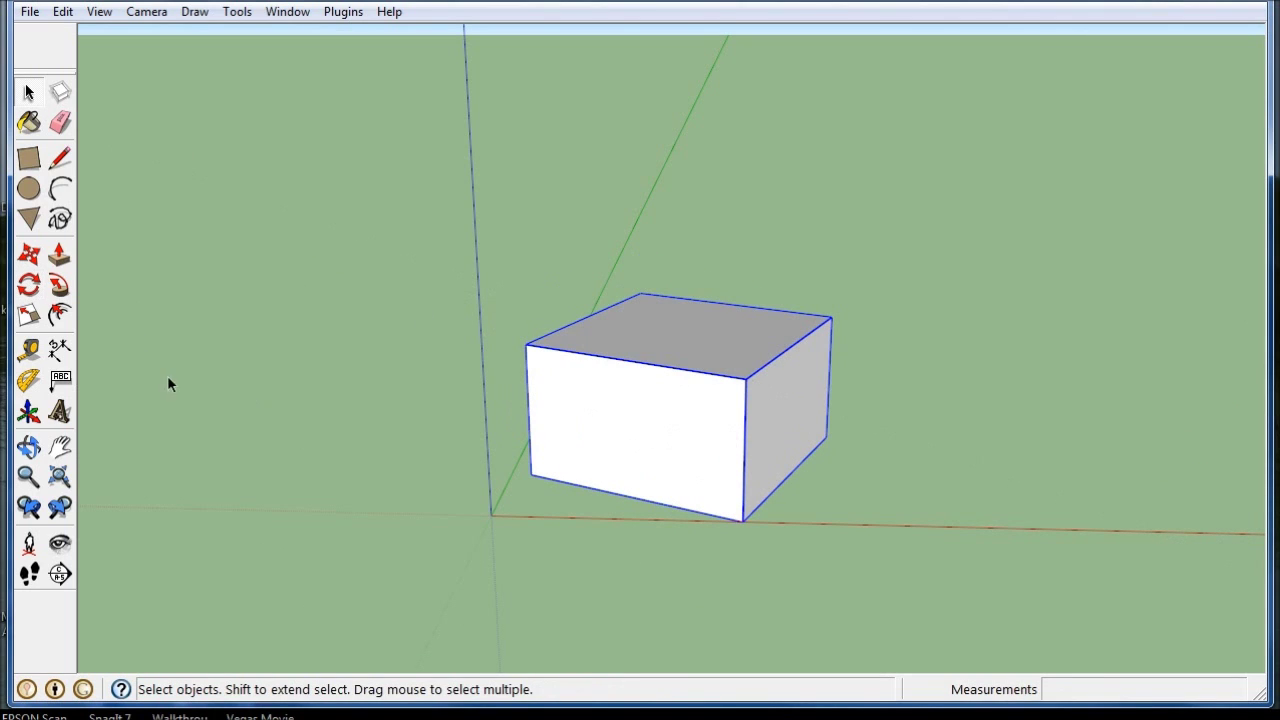
click(28, 286)
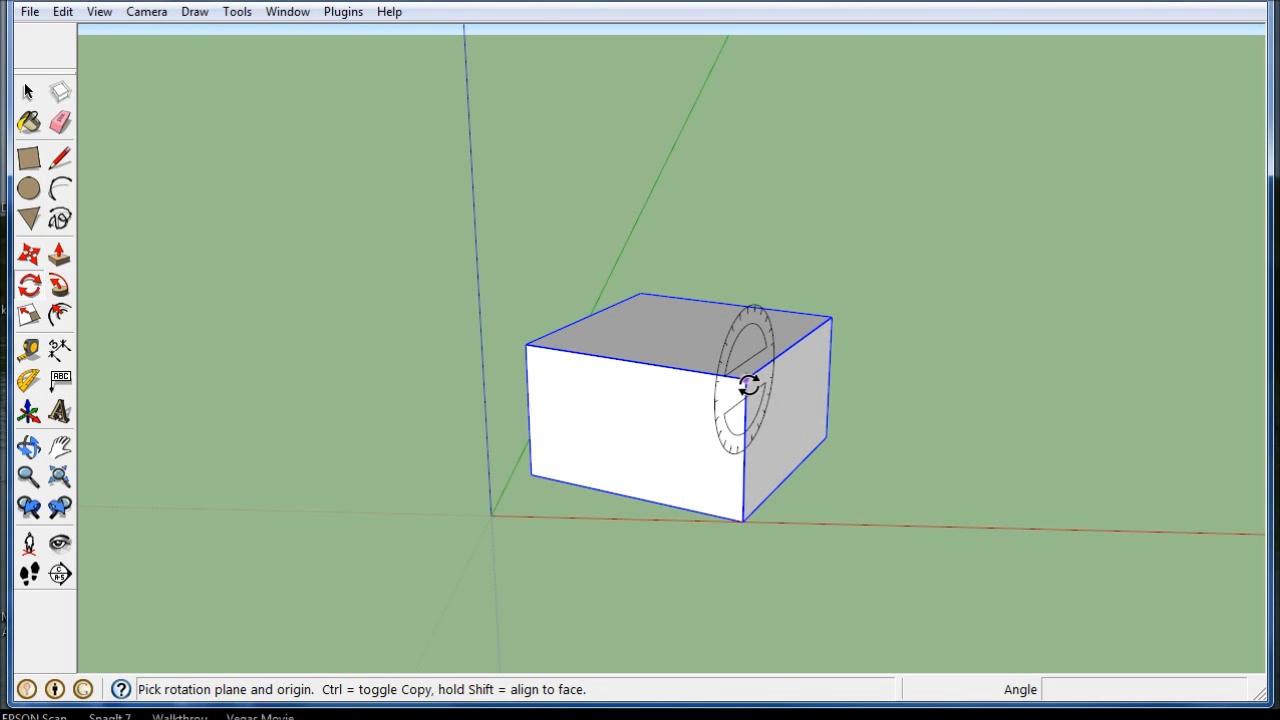
click(748, 384)
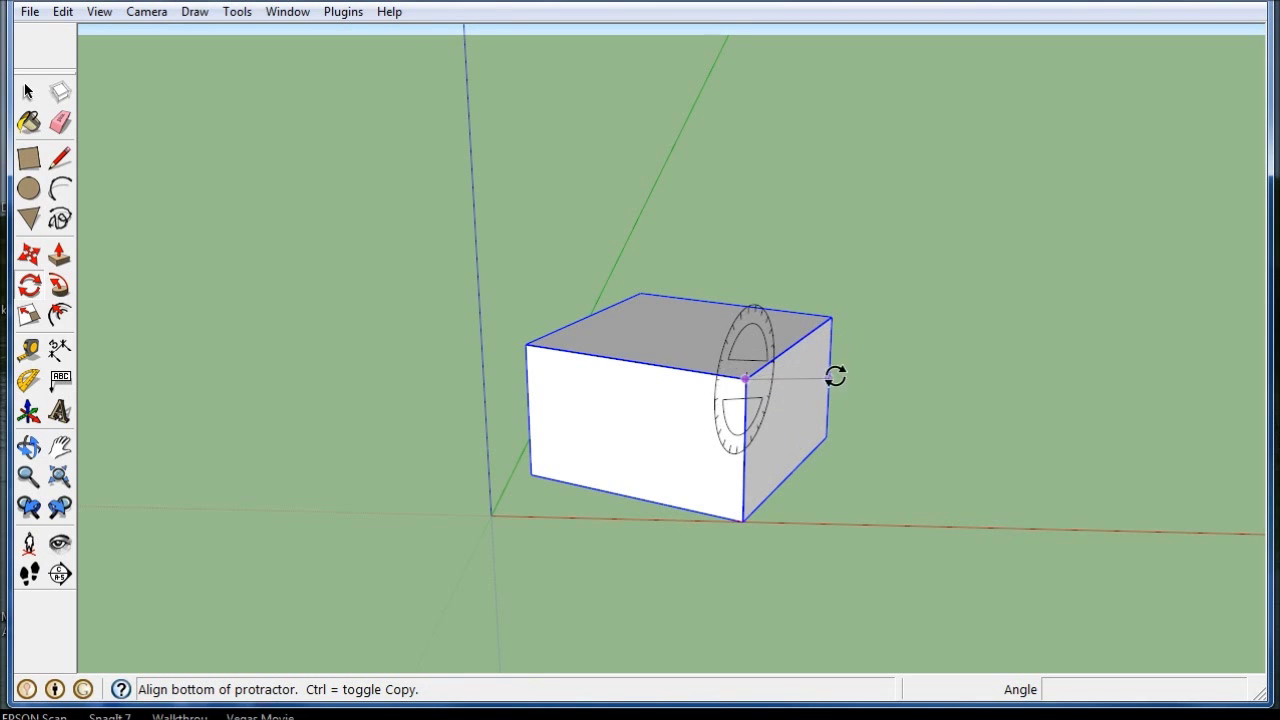
click(830, 437)
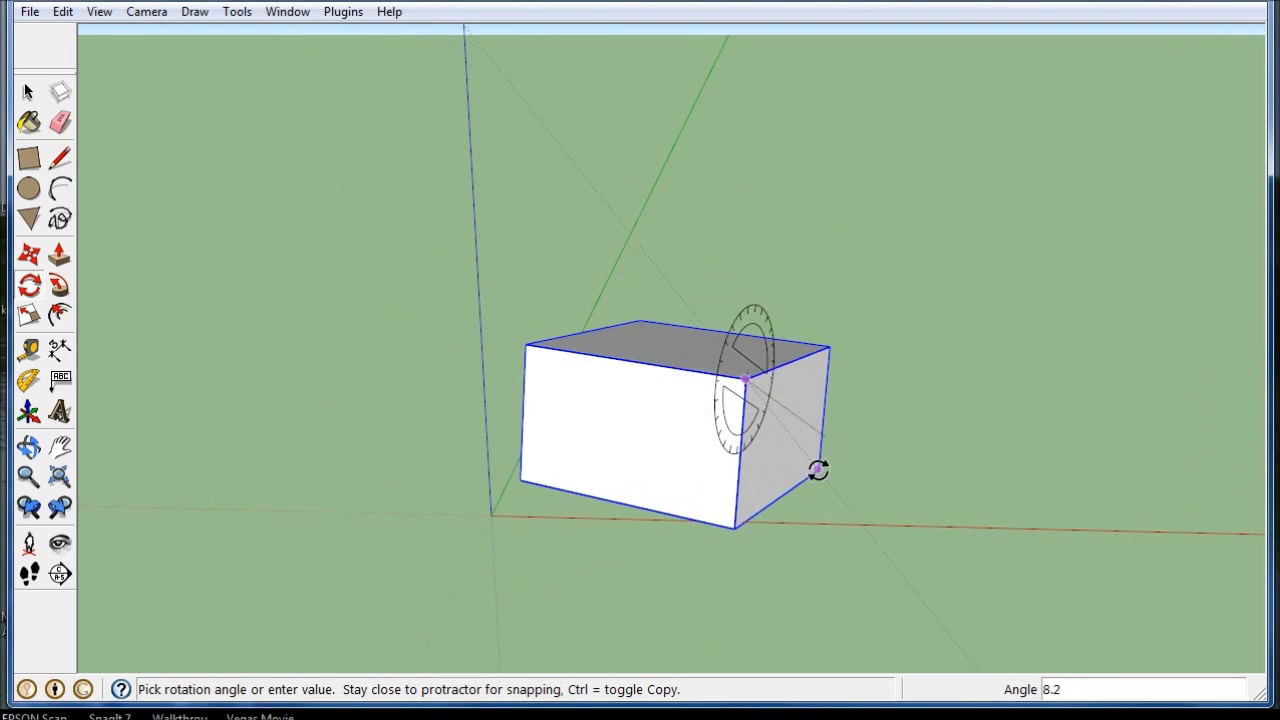
key(space)
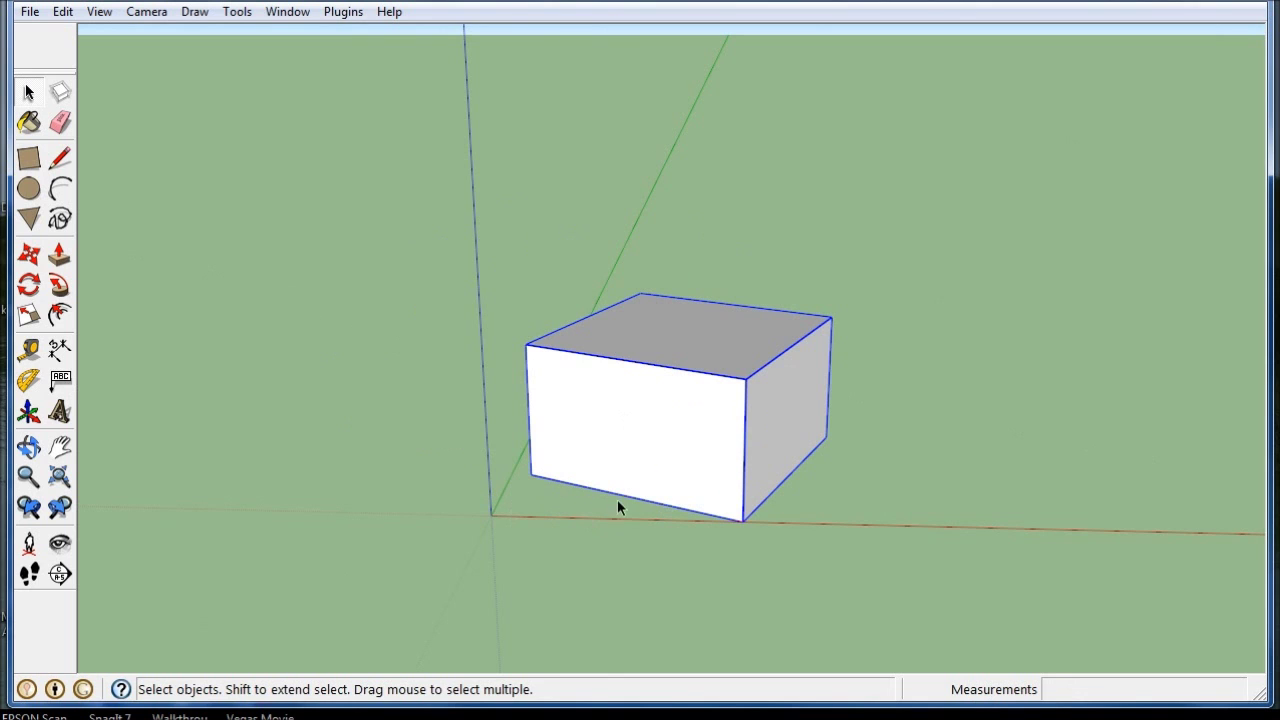
mouse_move(616, 471)
middle_down()
mouse_move(680, 420)
mouse_move(457, 509)
mouse_move(549, 466)
mouse_move(612, 480)
middle_up()
Rotate the box about 19.4° around its top edge so it tips out of level.
click(28, 285)
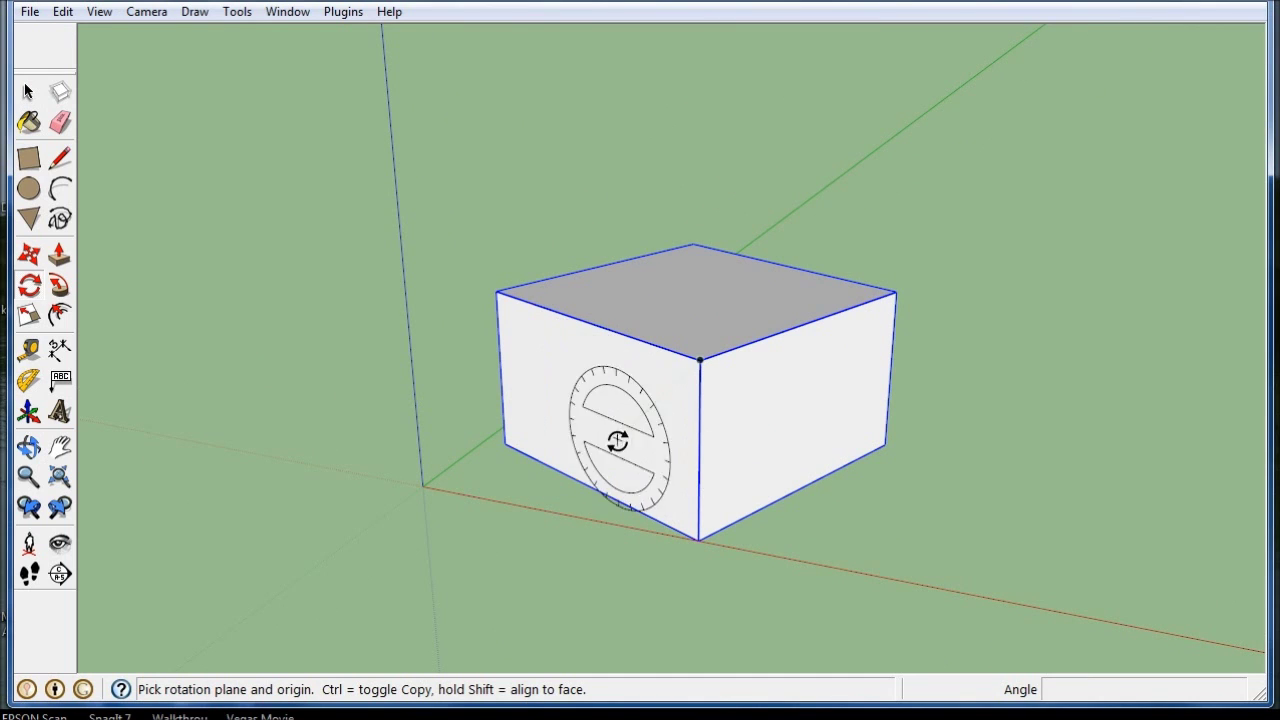
scroll(618, 412, up, 3)
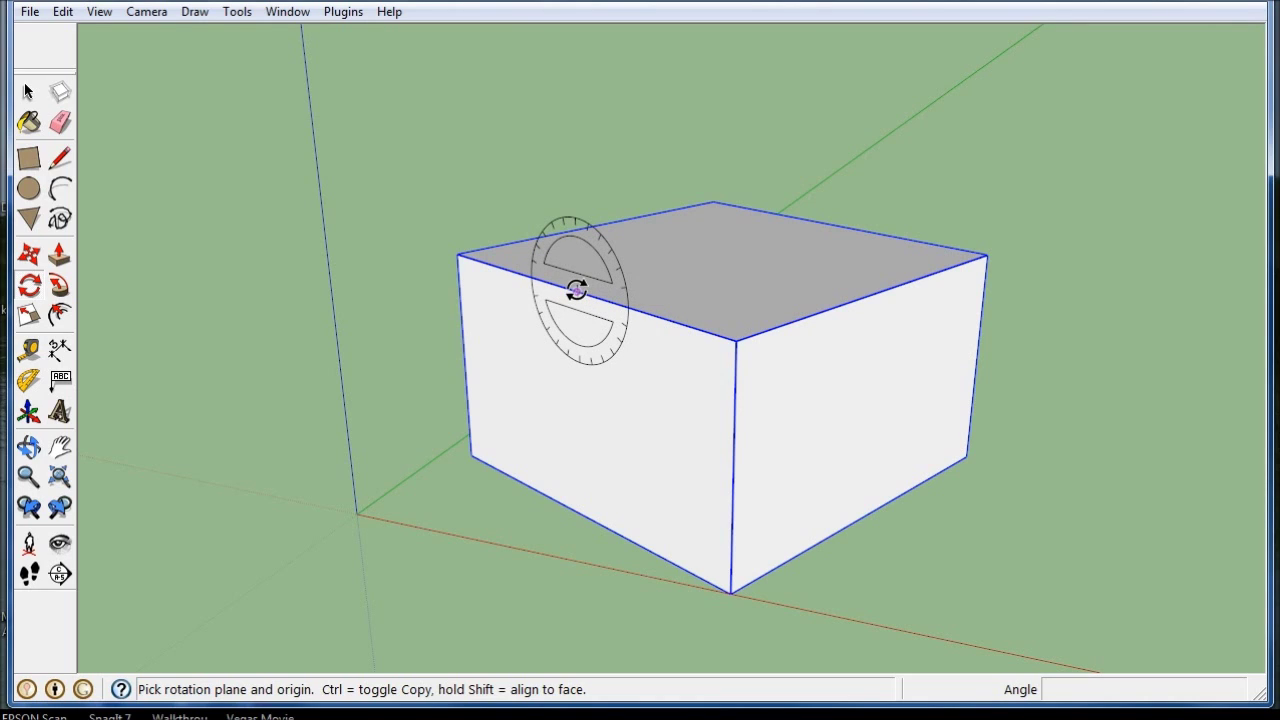
drag(577, 291, 601, 298)
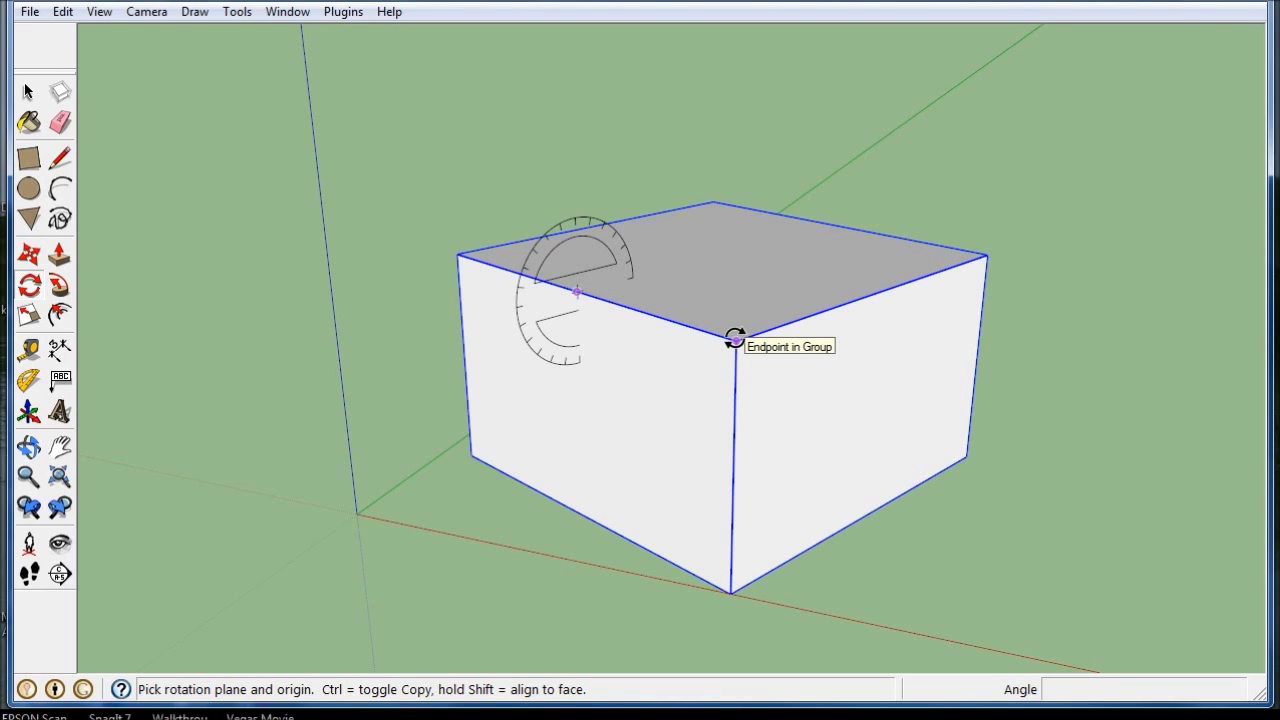
drag(735, 340, 735, 340)
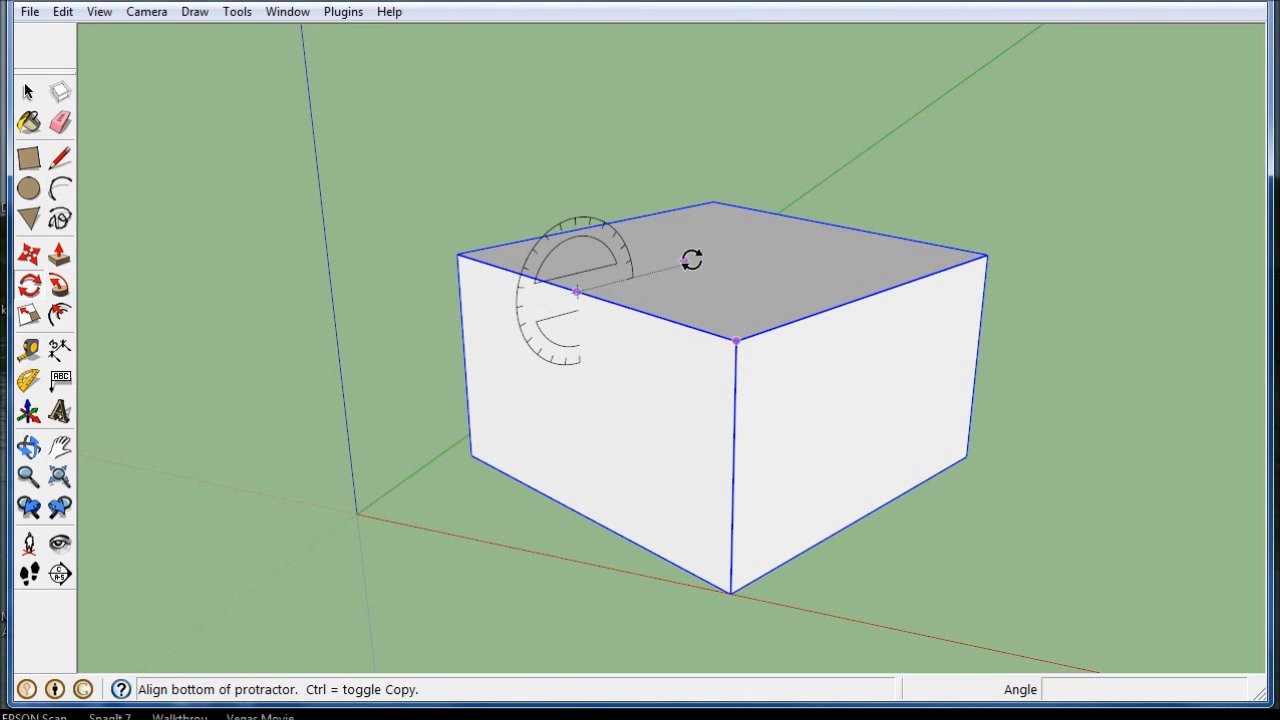
click(827, 229)
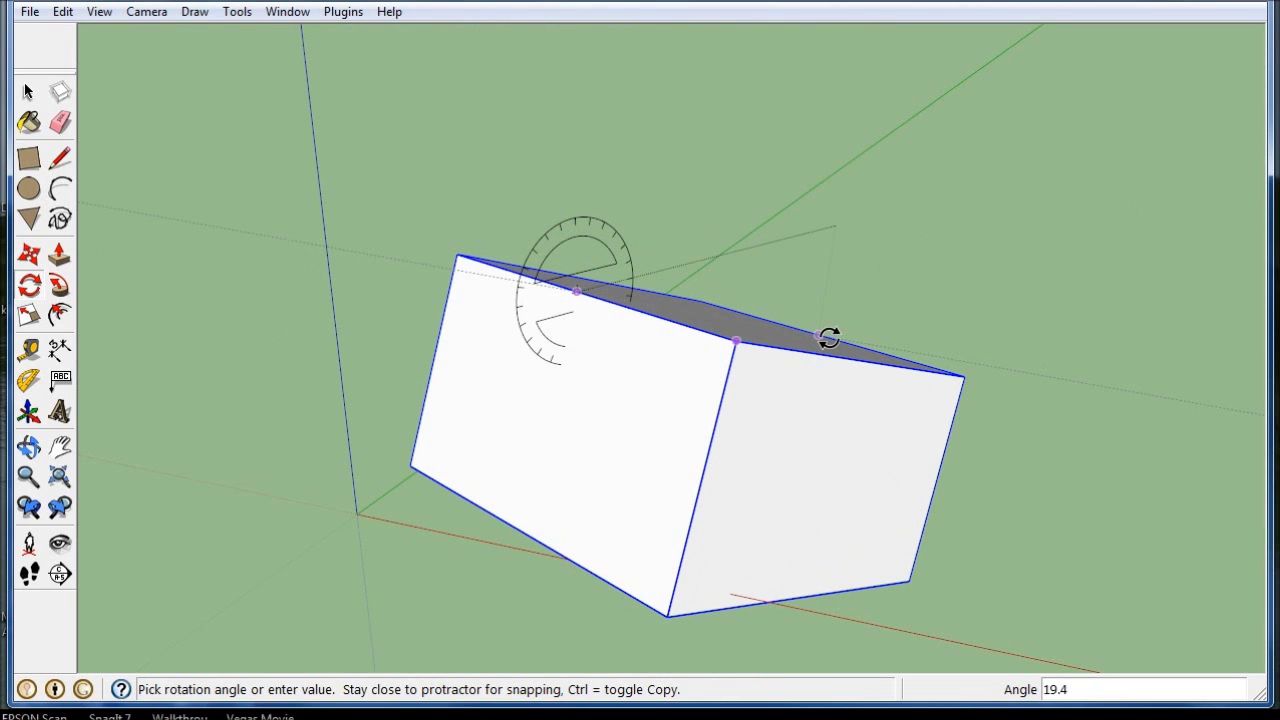
click(829, 338)
middle_click(608, 402)
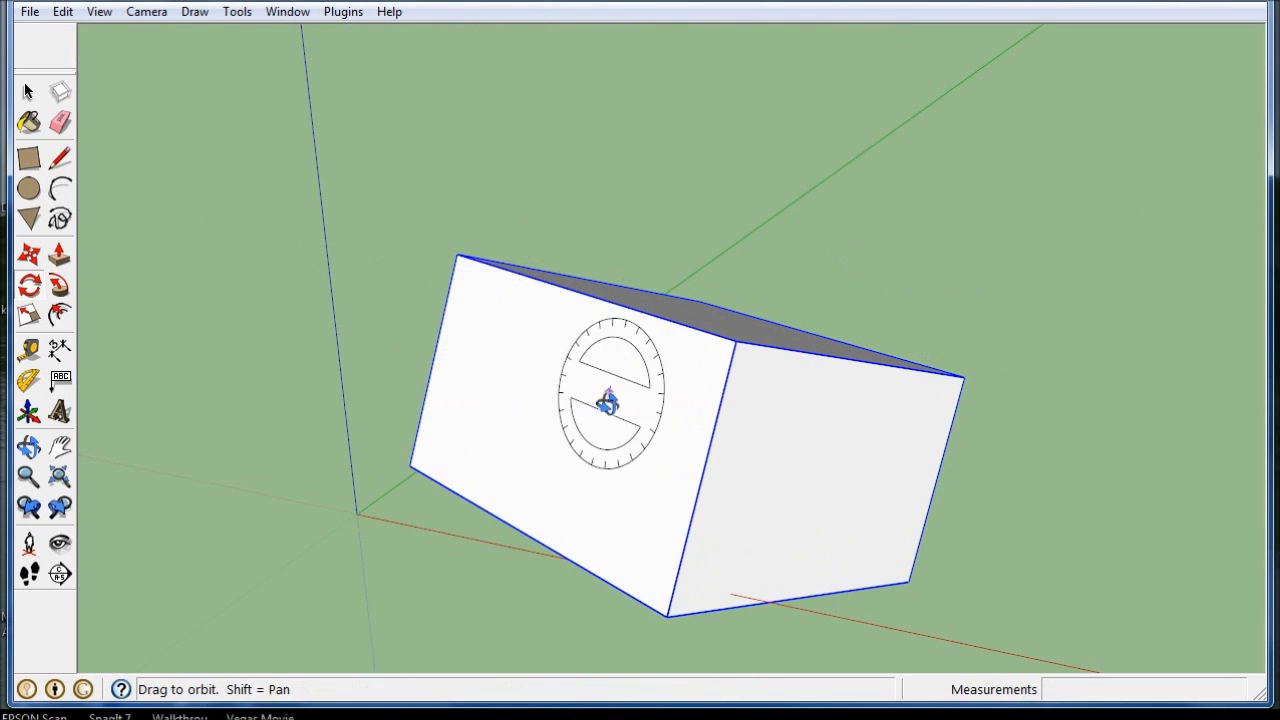
middle_drag(608, 402, 569, 483)
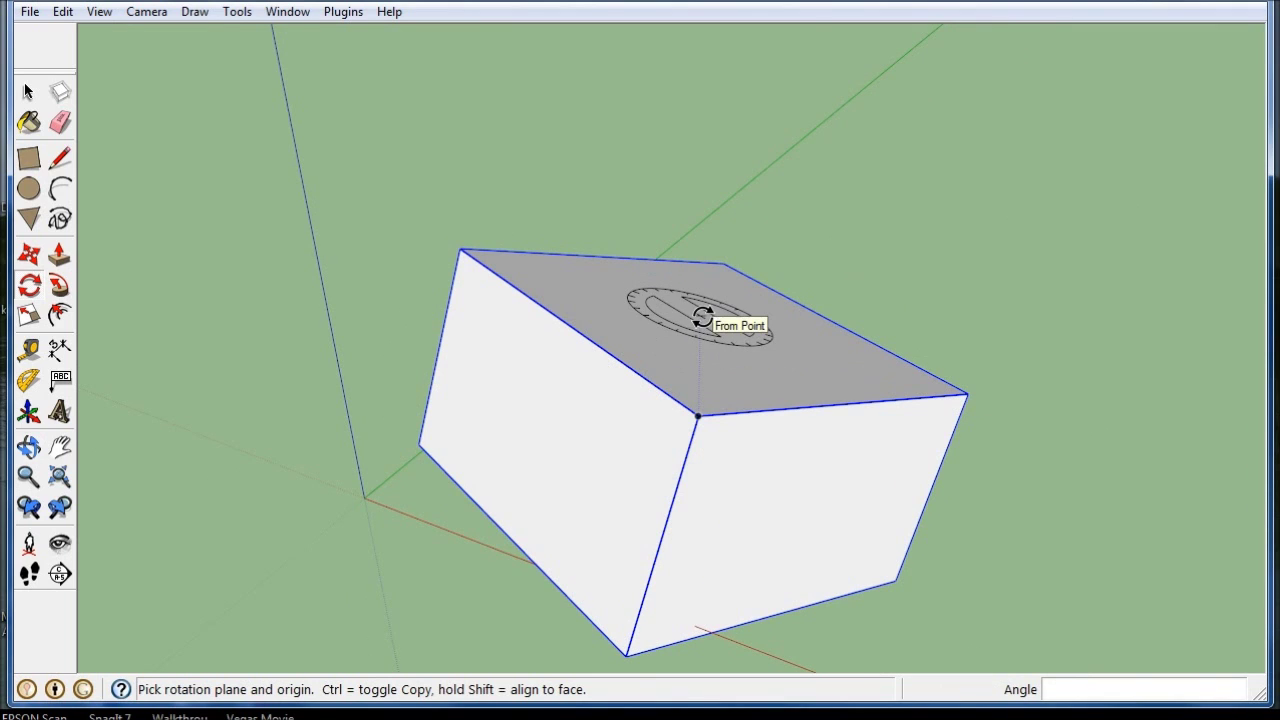
scroll(700, 320, down, 2)
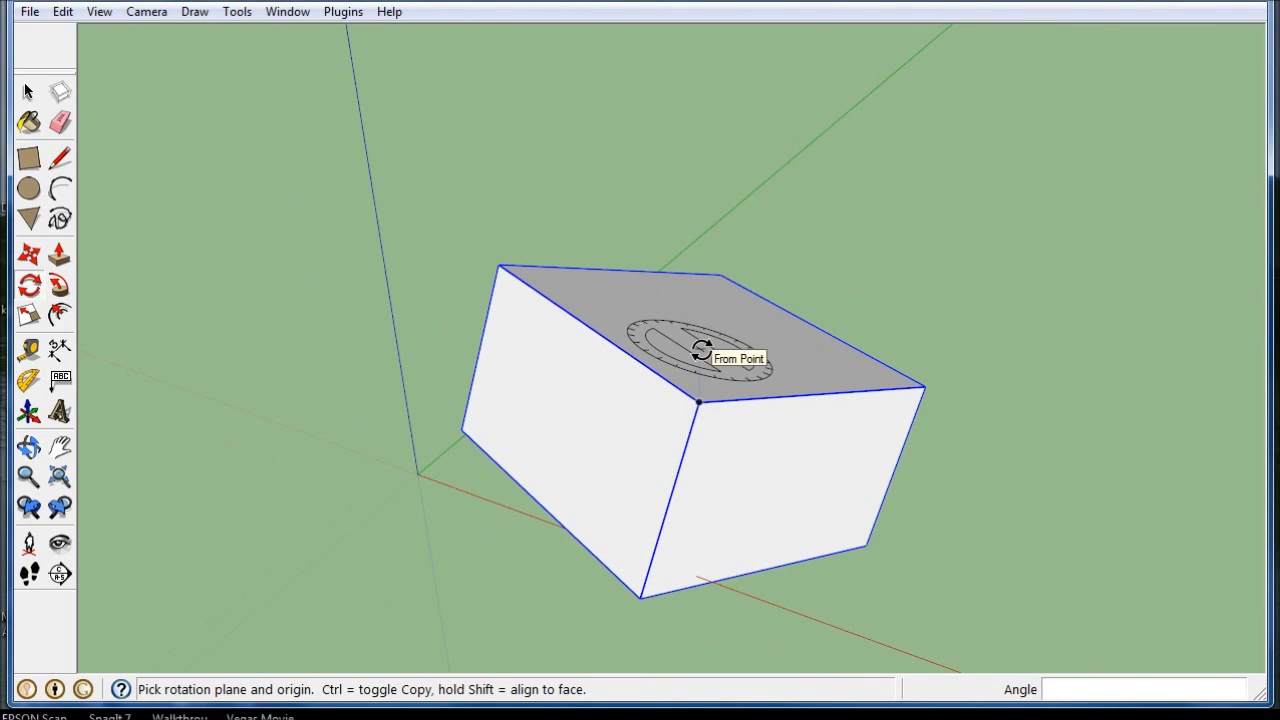
click(500, 267)
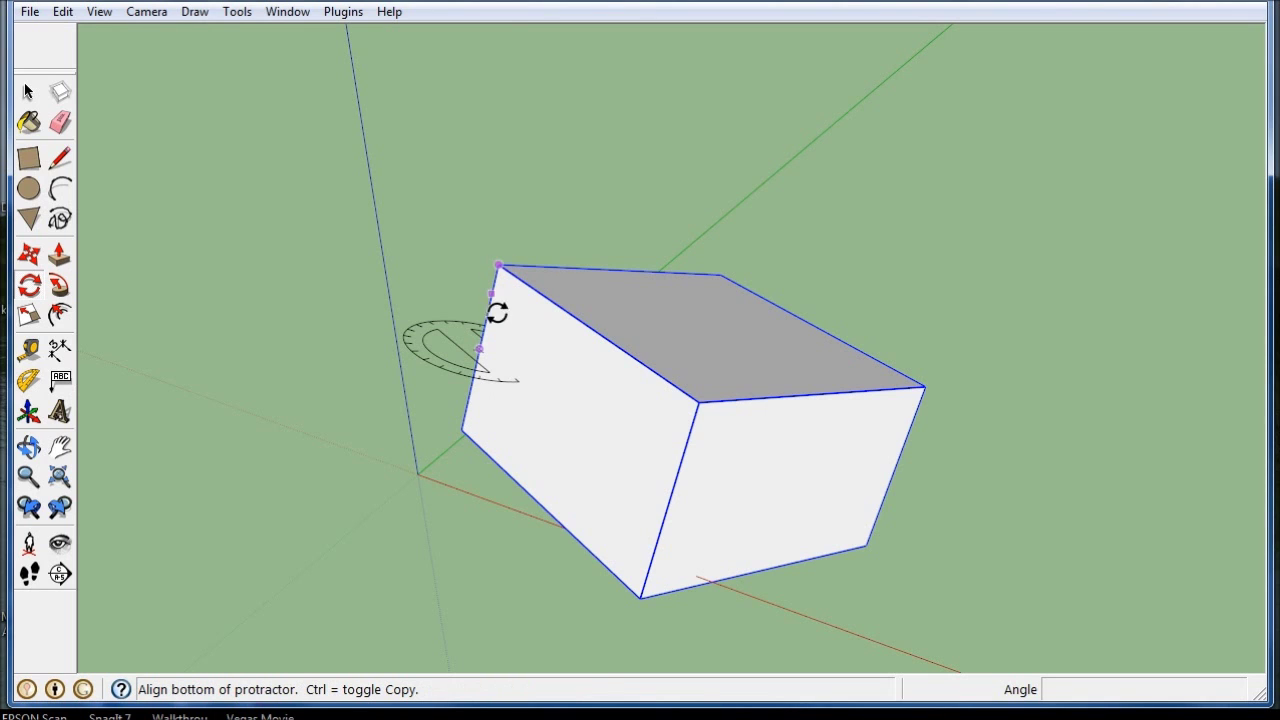
click(638, 488)
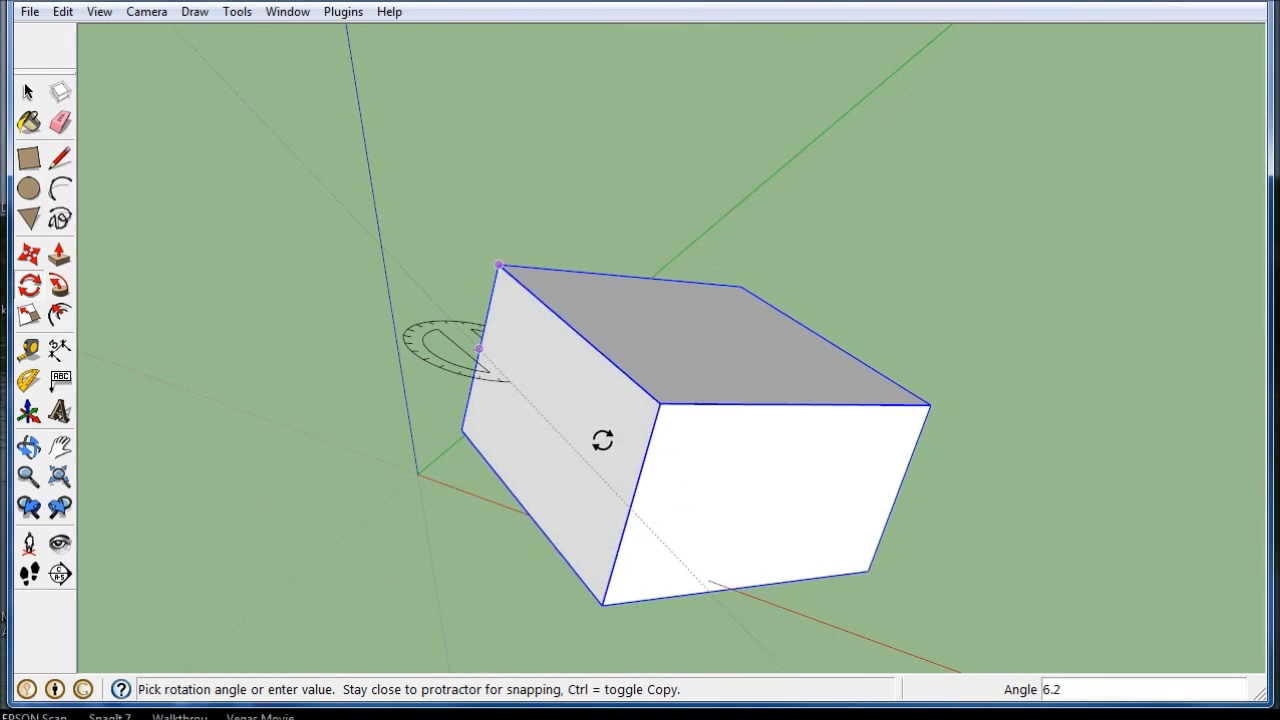
key(space)
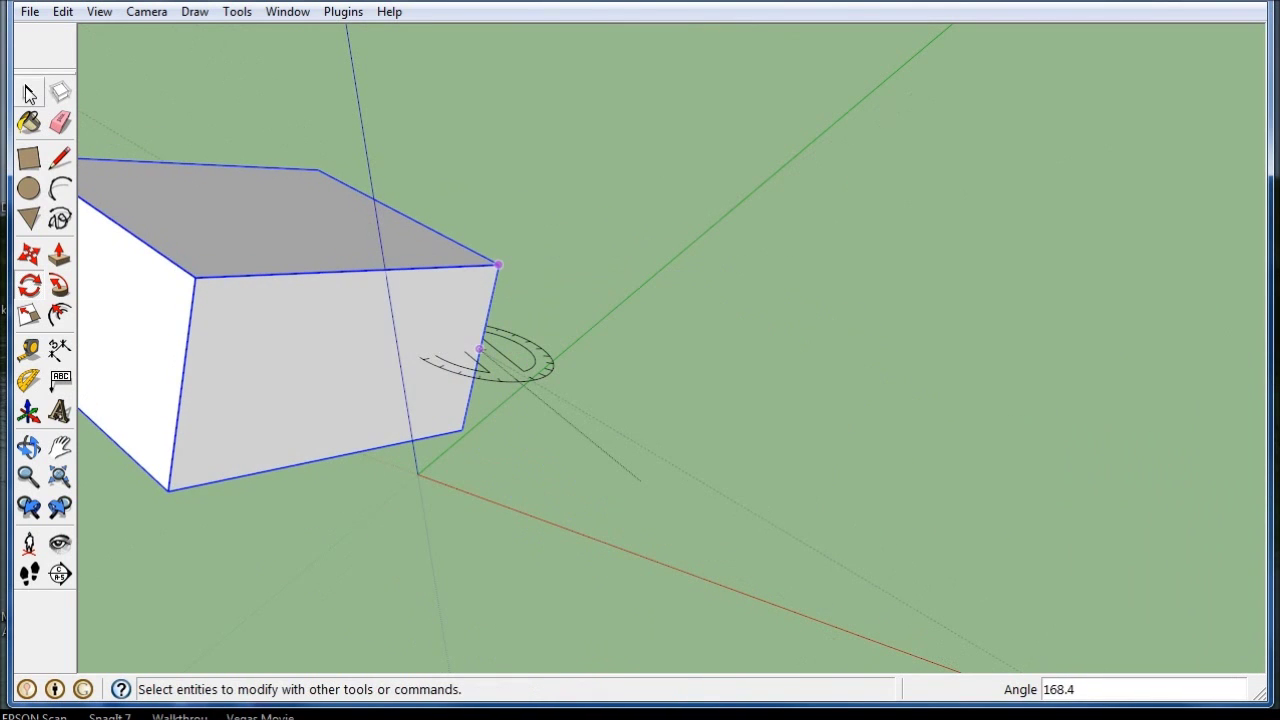
scroll(394, 309, down, 2)
middle_drag(394, 309, 568, 470)
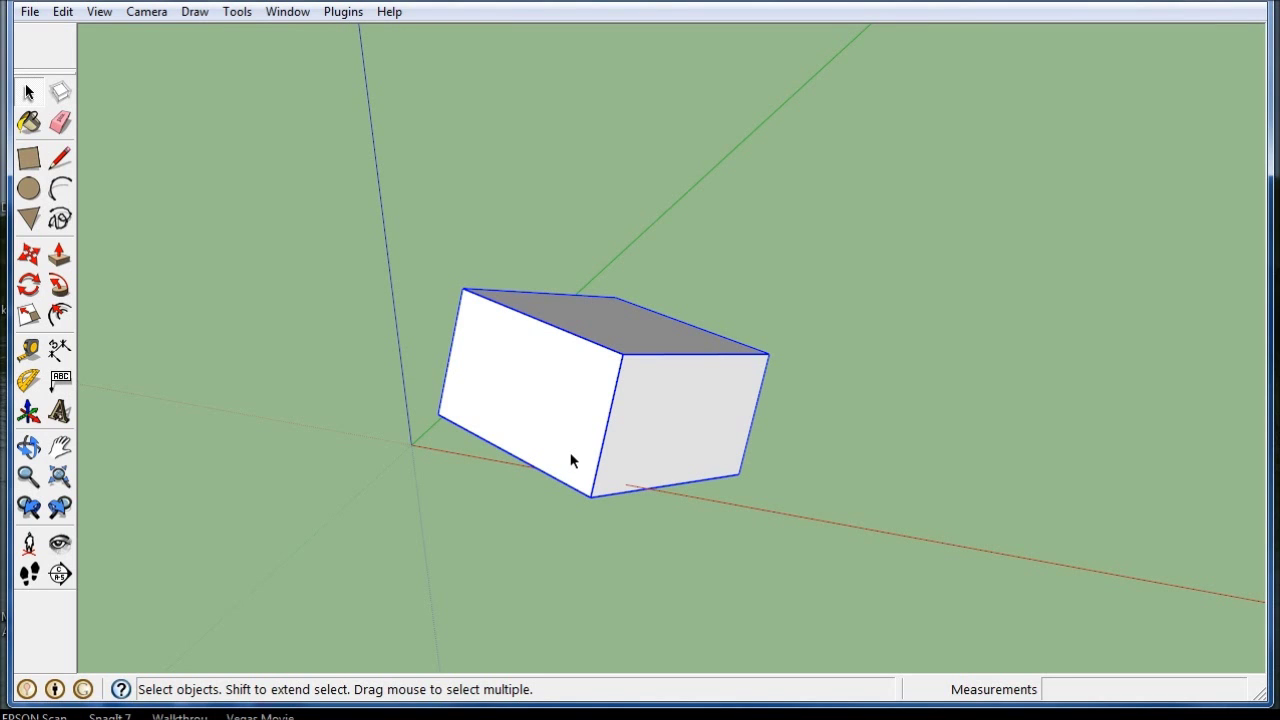
scroll(531, 456, up, 4)
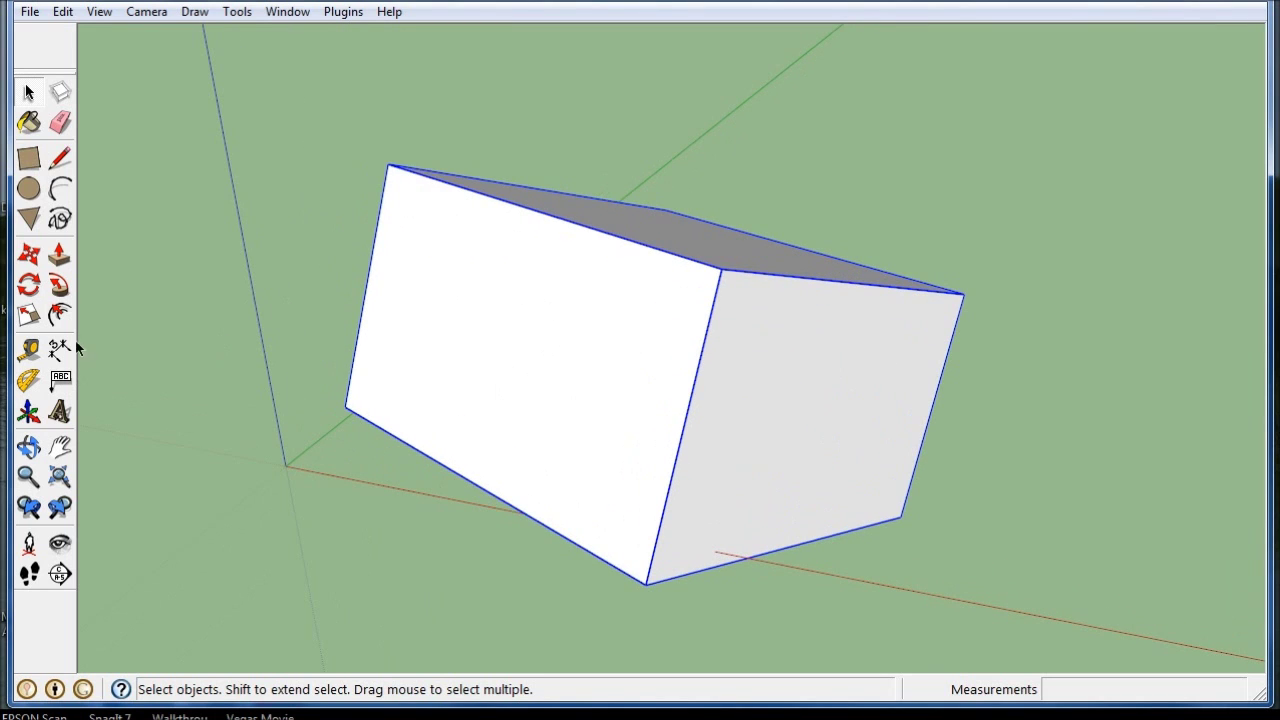
click(34, 287)
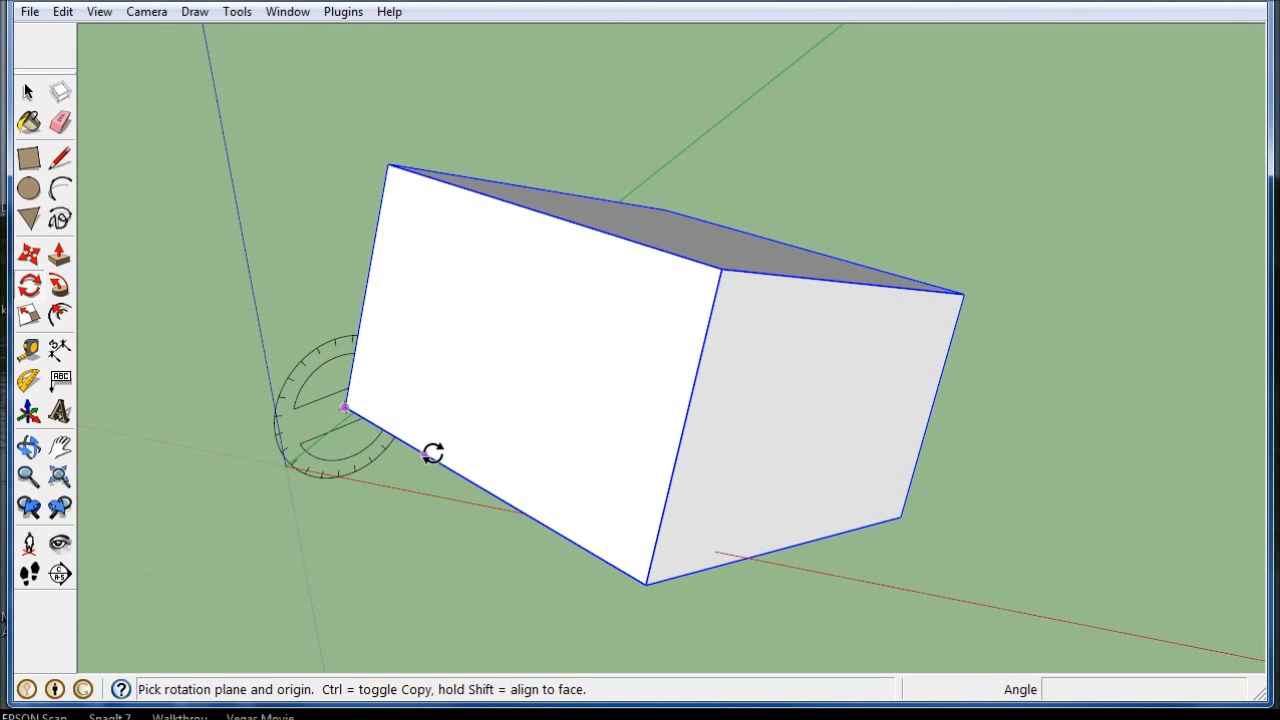
click(347, 404)
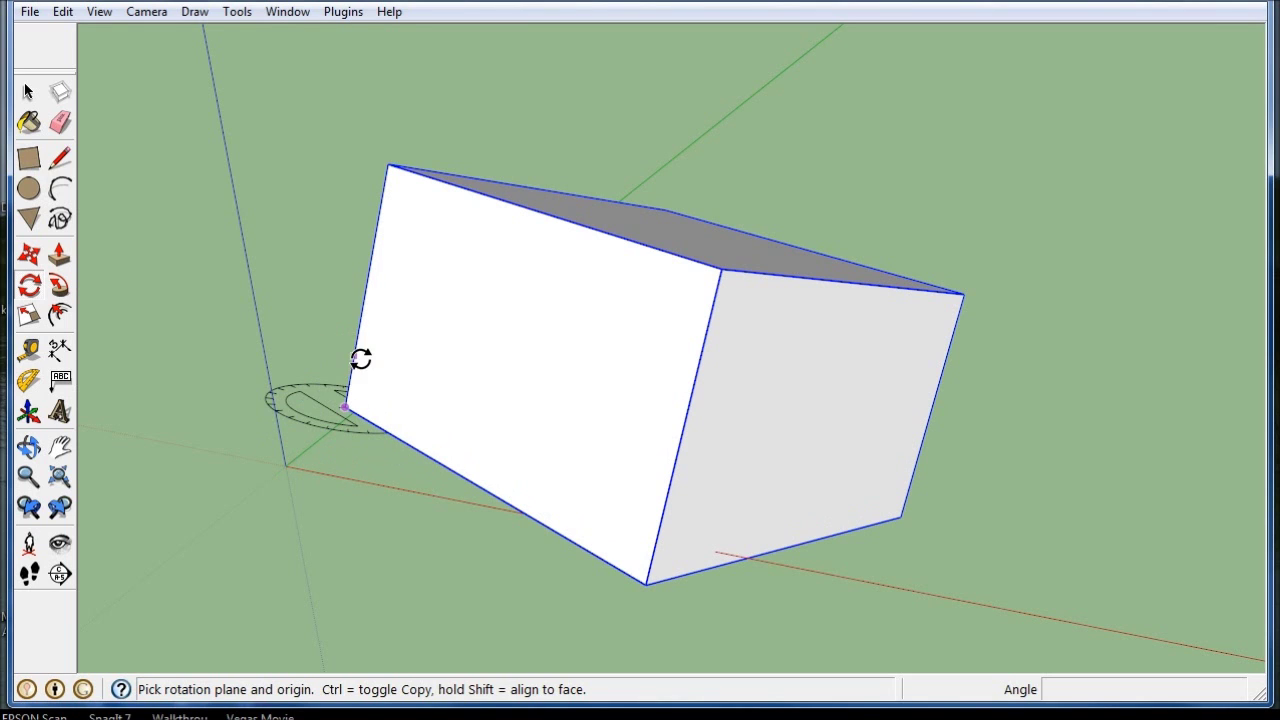
click(648, 585)
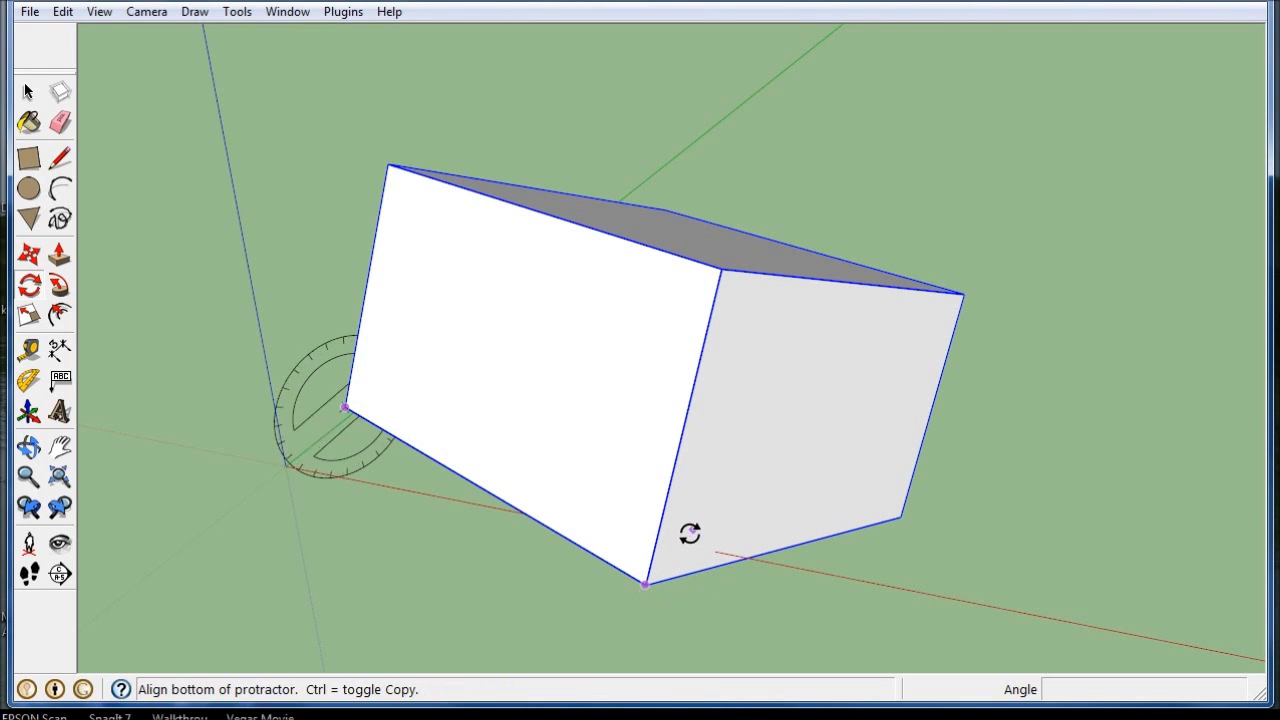
click(643, 584)
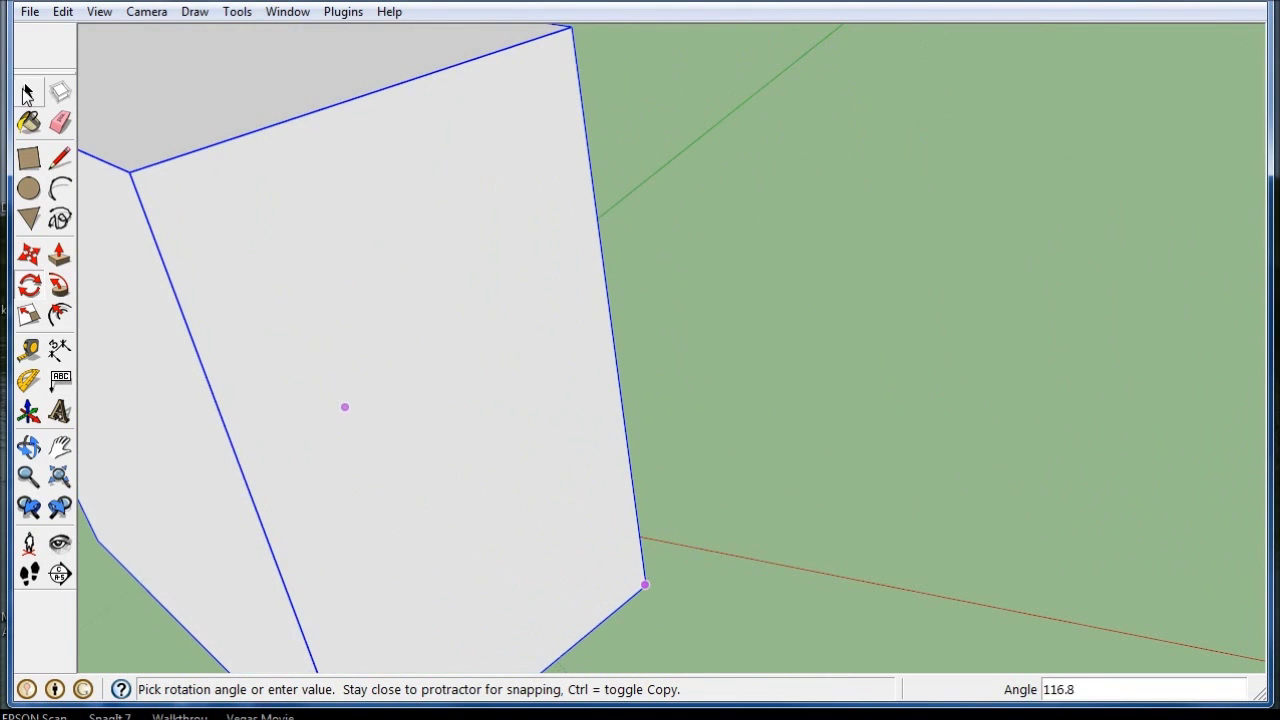
click(28, 92)
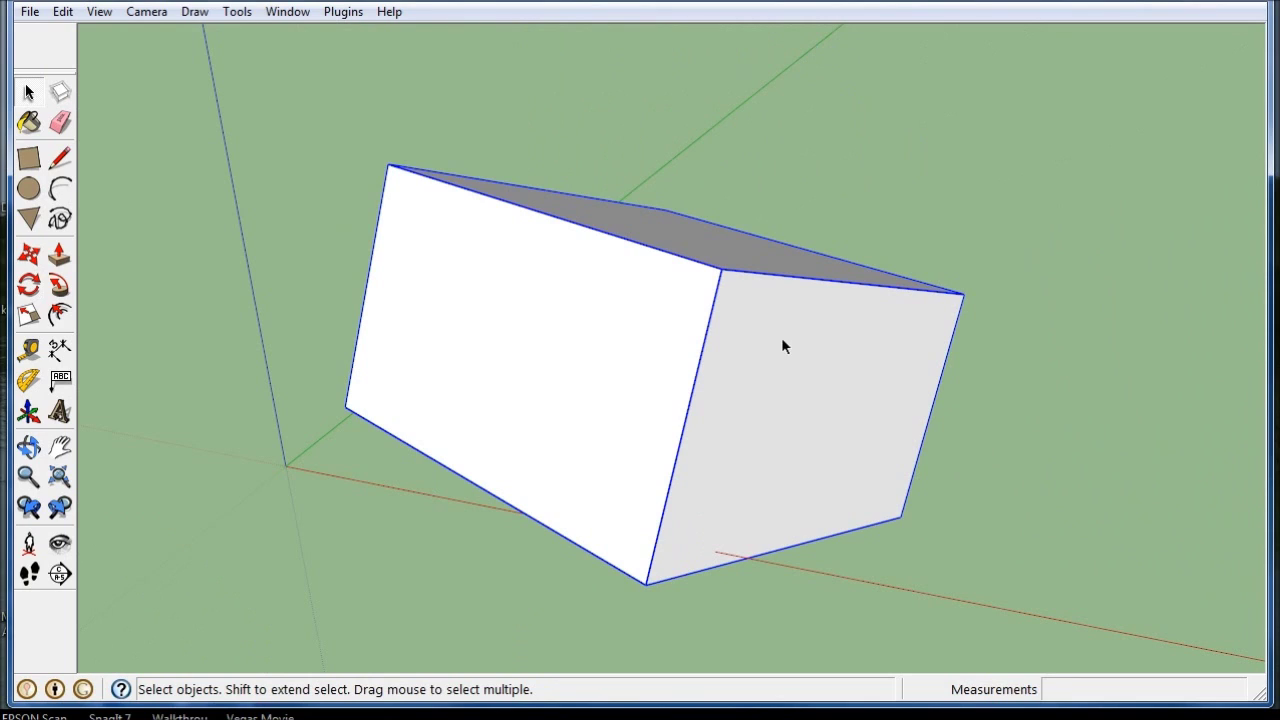